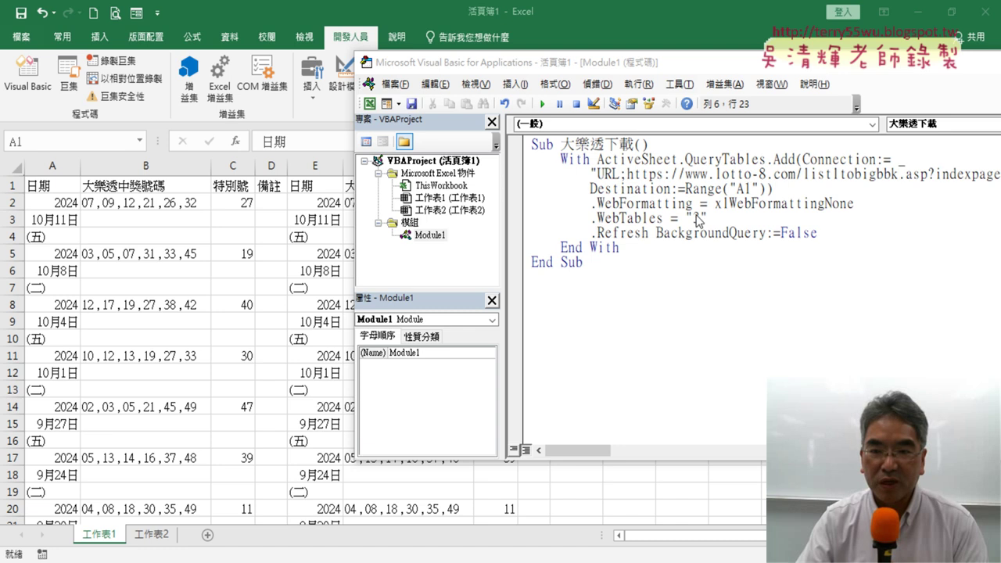
Set the query's .WebTables value to "5" and select the page number 1 after indexpage= in the URL
{"action": "left_click", "coordinate": [698, 220]}
{"action": "type", "text": "5"}
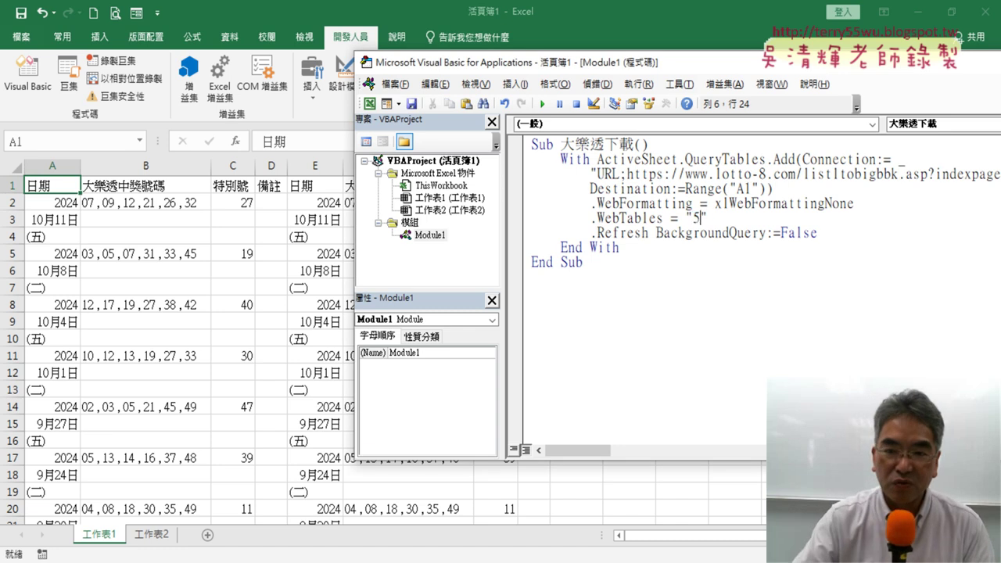
{"action": "left_click_drag", "start_coordinate": [627, 174], "coordinate": [831, 173]}
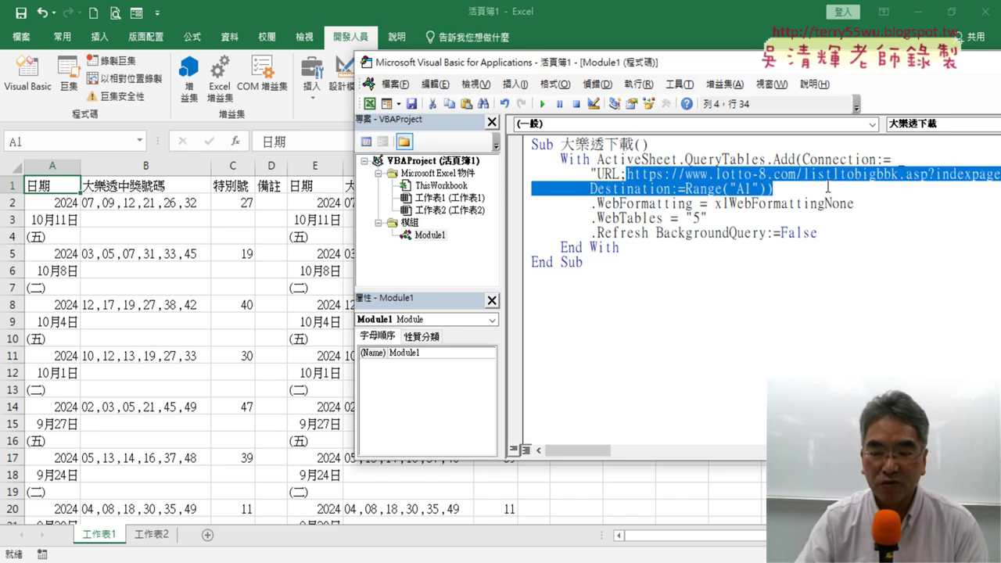
{"action": "left_click_drag", "start_coordinate": [705, 220], "coordinate": [692, 220]}
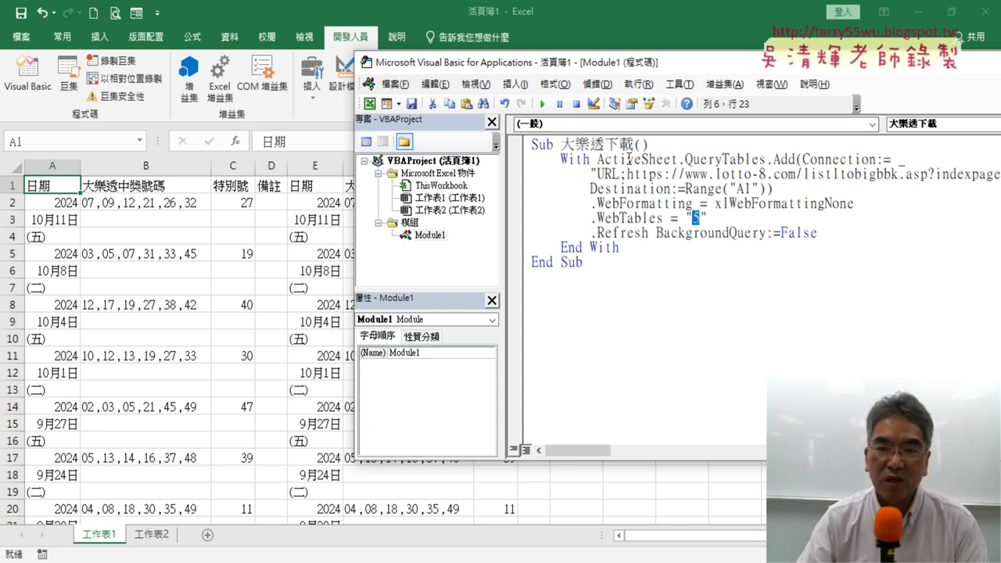
{"action": "left_click_drag", "start_coordinate": [843, 71], "coordinate": [594, 80]}
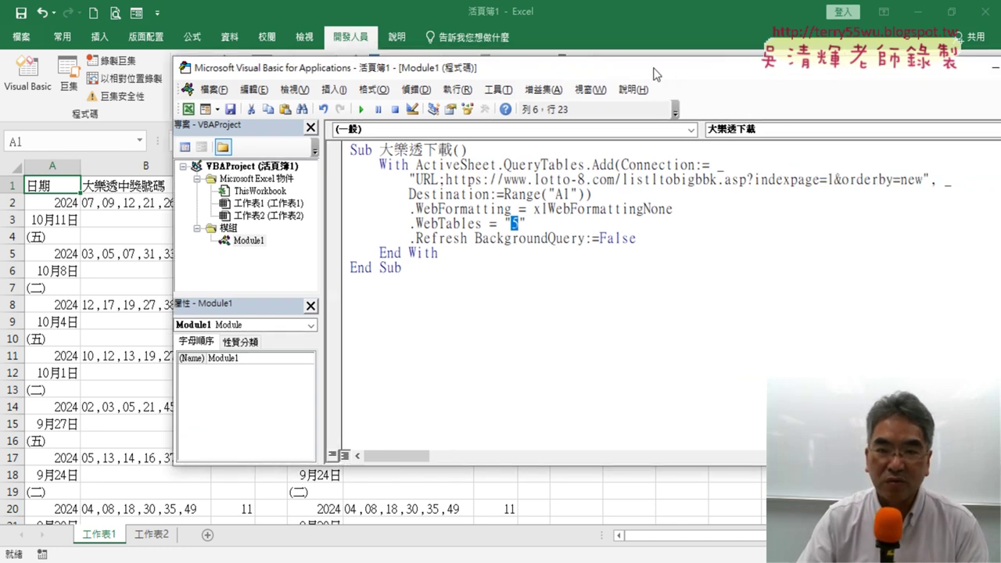
{"action": "double_click", "coordinate": [765, 182]}
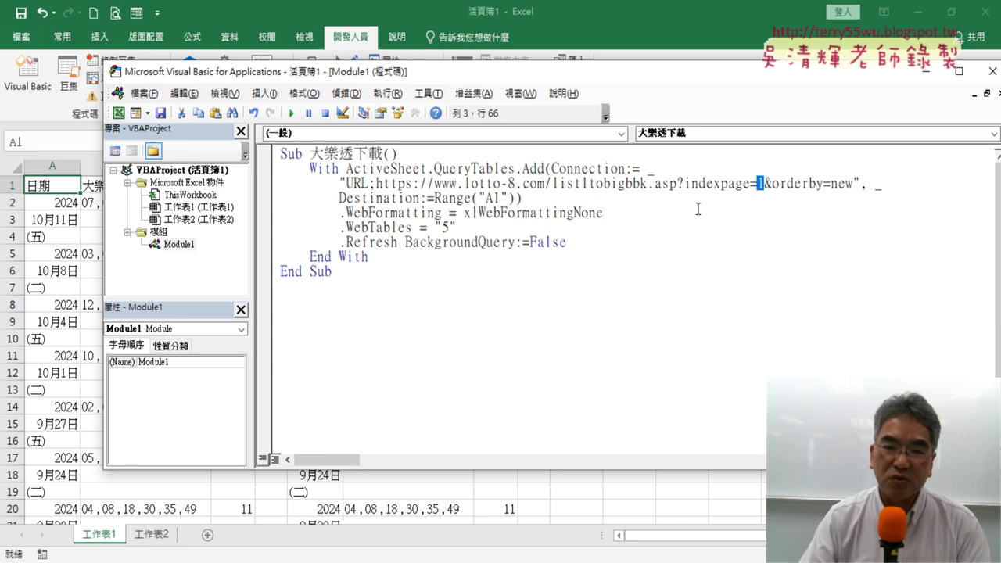
Clear every cell on the worksheet and delete the linked web query
{"action": "left_click", "coordinate": [15, 169]}
{"action": "key", "text": "Delete"}
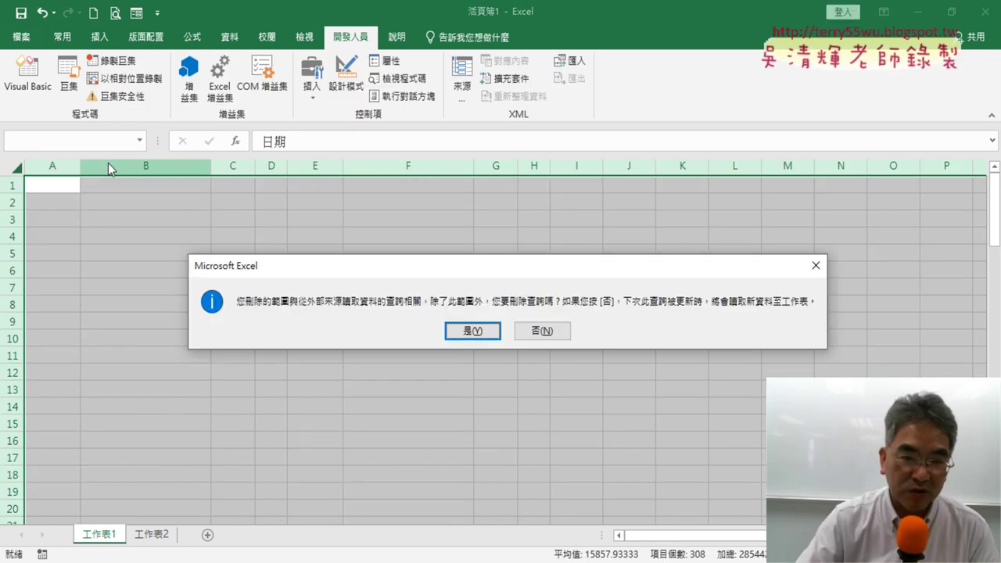
{"action": "left_click", "coordinate": [469, 330]}
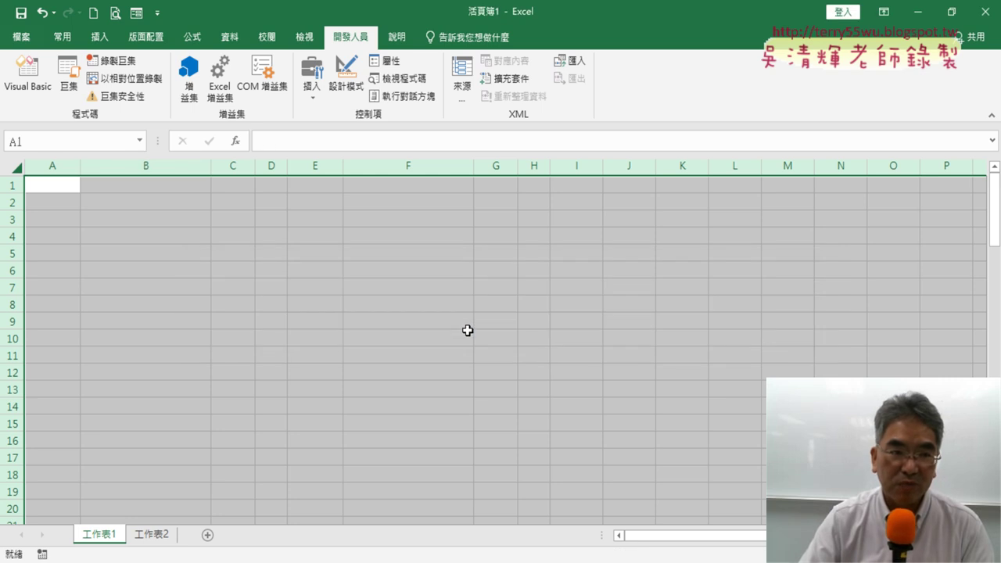
Rerun the macro to reimport page 1, then change the URL to indexpage=2
{"action": "left_click", "coordinate": [28, 75]}
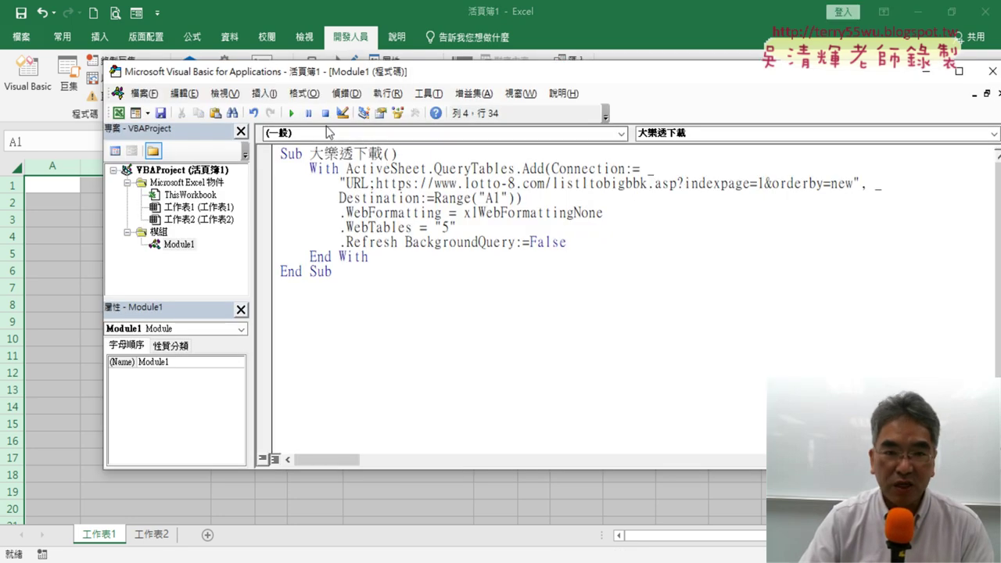
{"action": "left_click", "coordinate": [290, 113]}
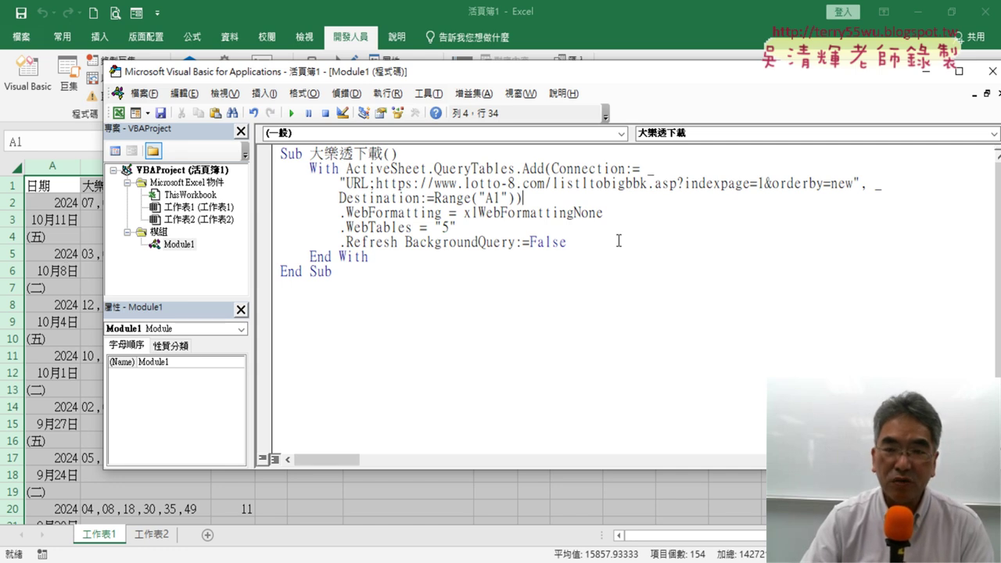
{"action": "double_click", "coordinate": [763, 183]}
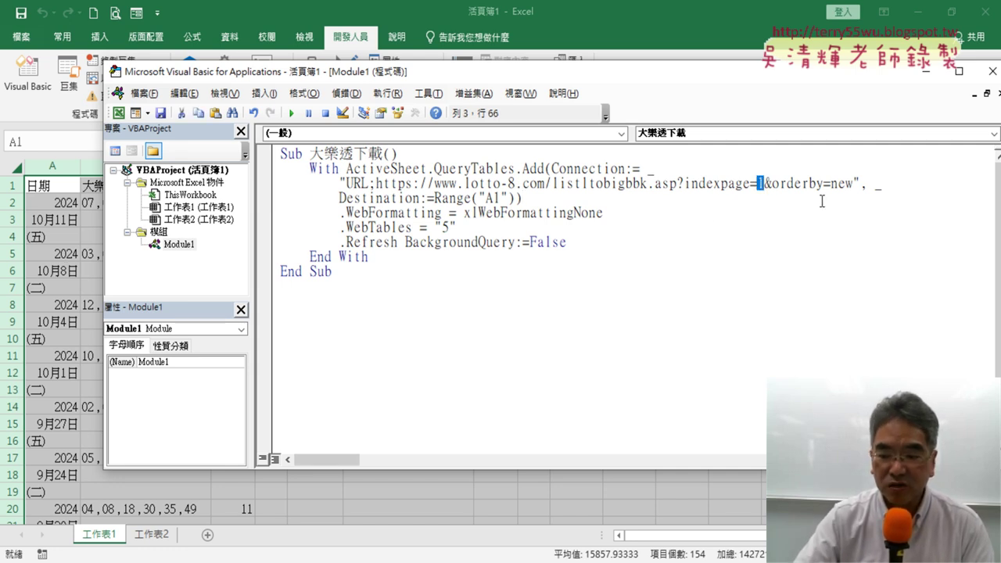
{"action": "type", "text": "2"}
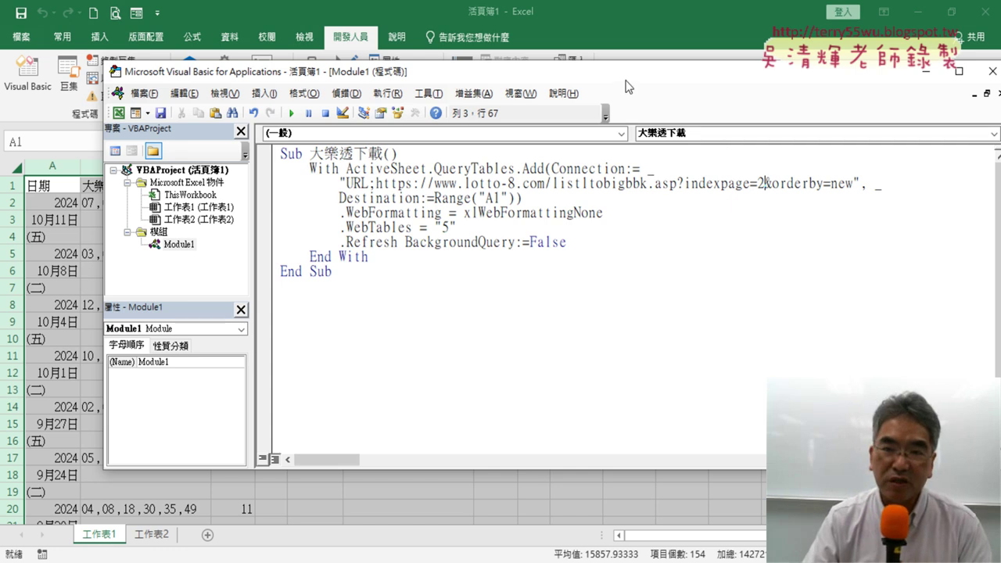
Point out the Destination:=Range("A1") and URL page number, then run the macro to import page 2
{"action": "left_click_drag", "start_coordinate": [626, 87], "coordinate": [737, 88]}
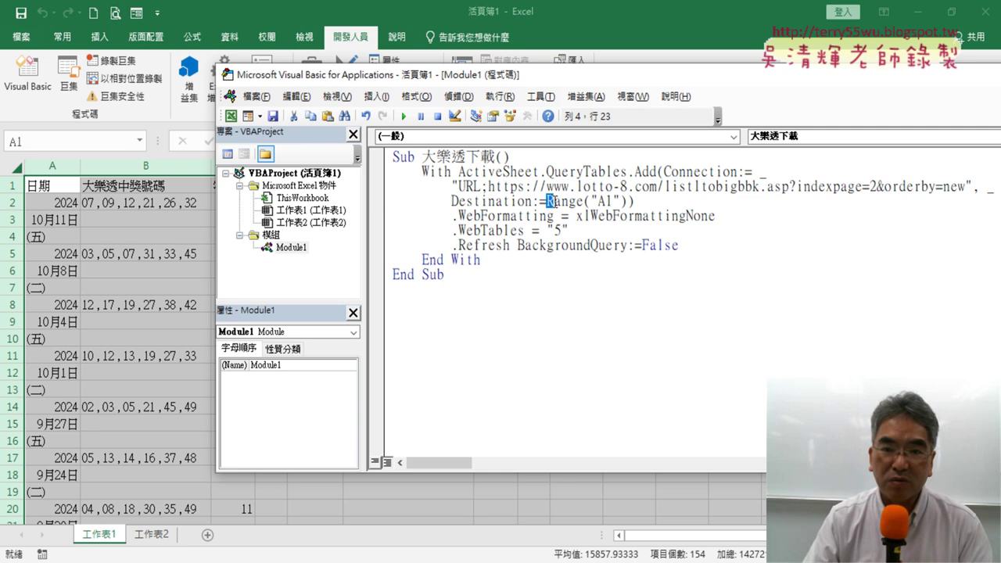
{"action": "left_click_drag", "start_coordinate": [547, 202], "coordinate": [625, 202]}
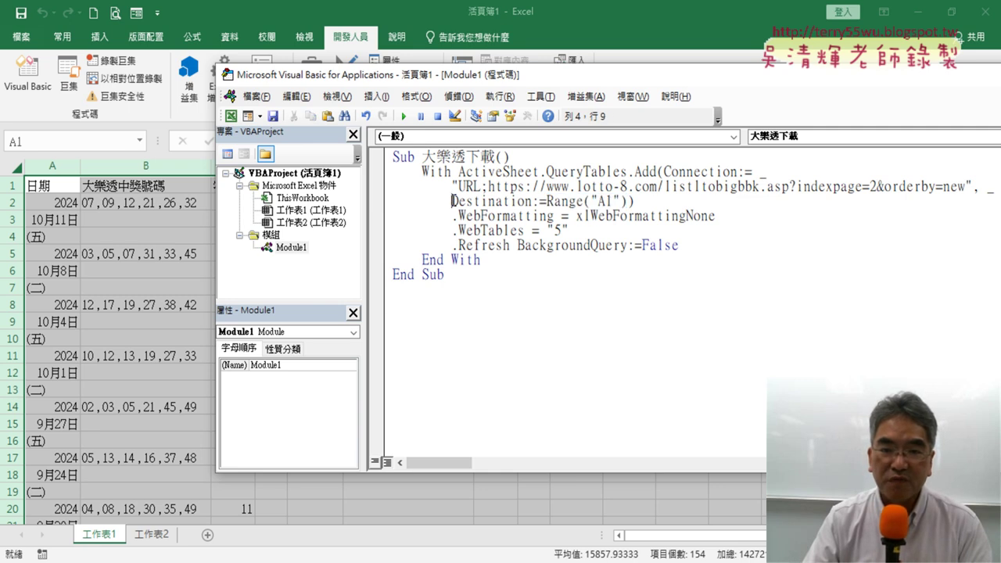
{"action": "left_click_drag", "start_coordinate": [451, 202], "coordinate": [532, 201]}
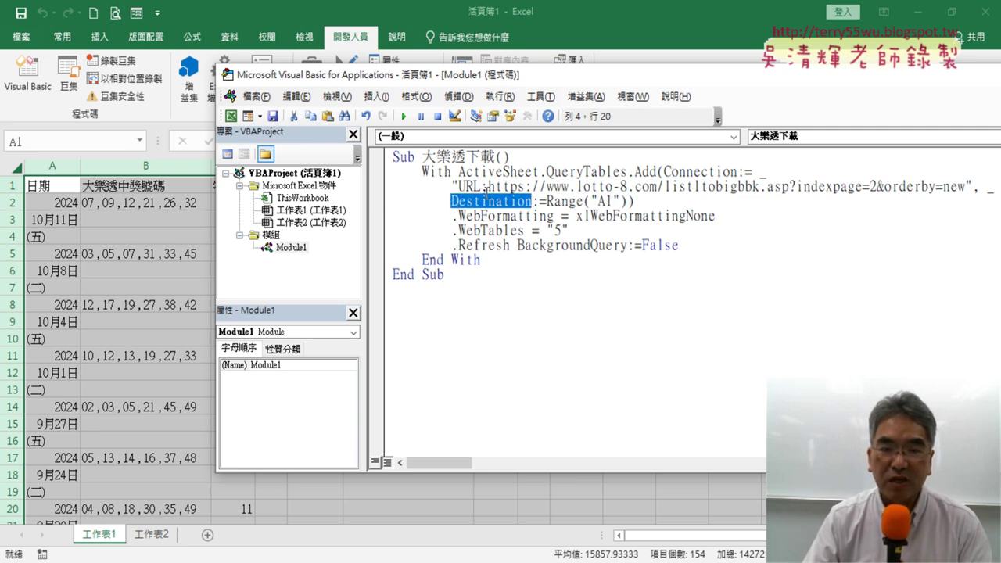
{"action": "left_click_drag", "start_coordinate": [611, 202], "coordinate": [604, 201]}
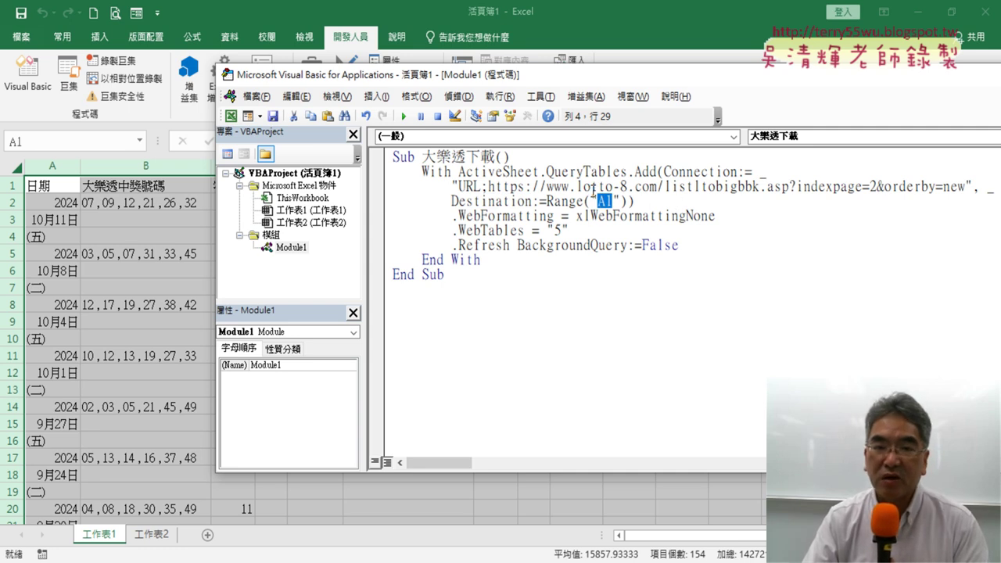
{"action": "left_click", "coordinate": [591, 187]}
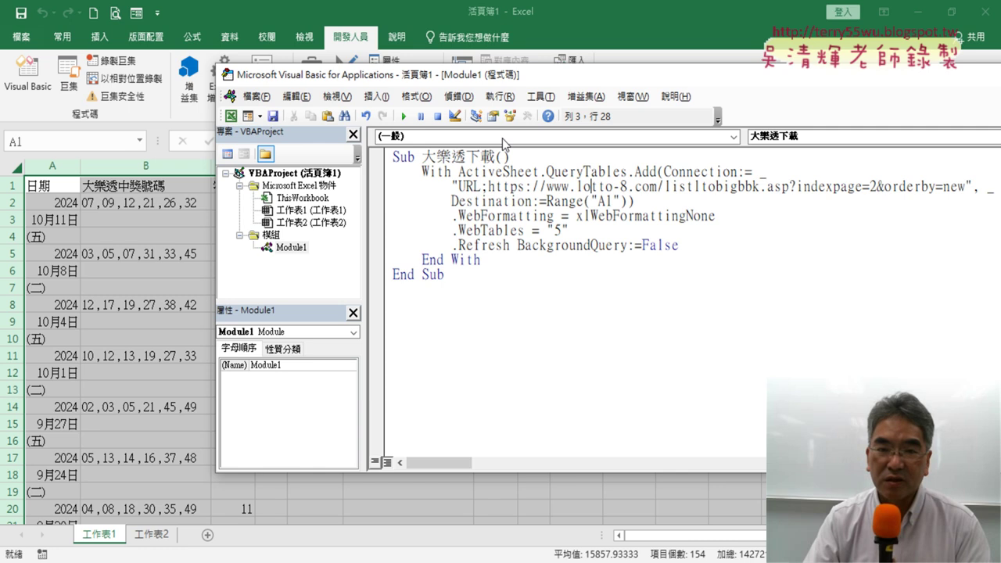
{"action": "double_click", "coordinate": [873, 188]}
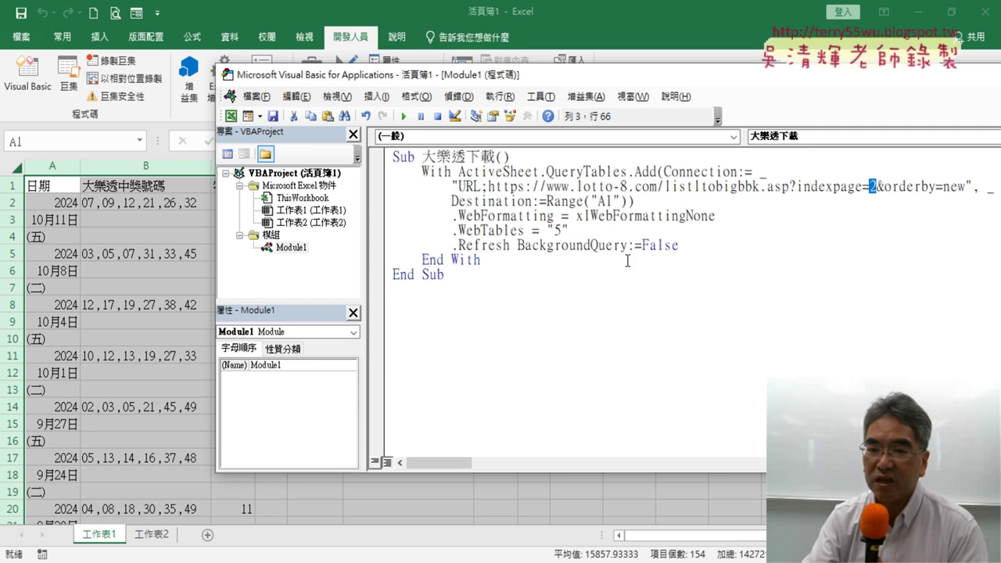
{"action": "left_click_drag", "start_coordinate": [616, 201], "coordinate": [608, 201]}
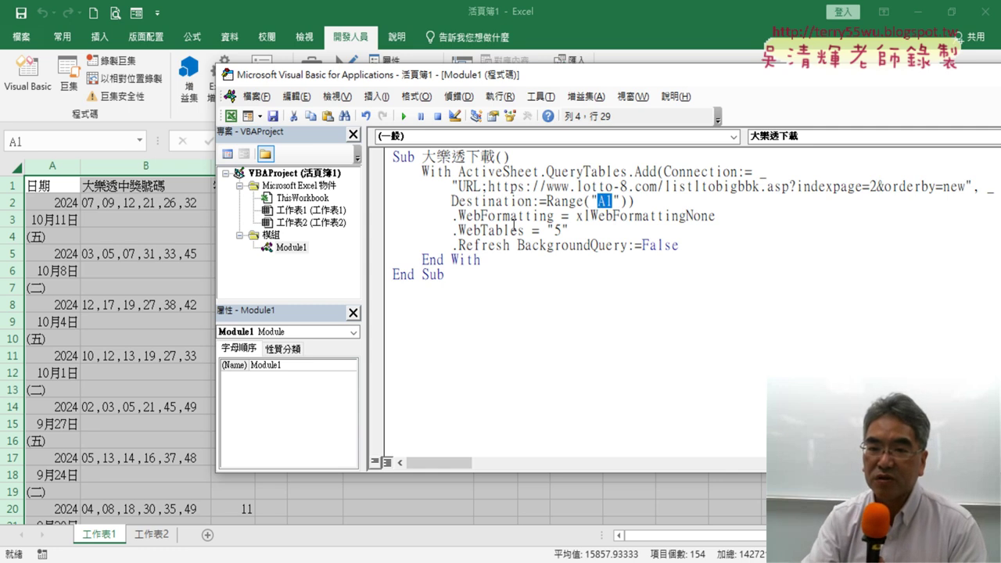
{"action": "left_click", "coordinate": [503, 216]}
{"action": "left_click", "coordinate": [405, 116]}
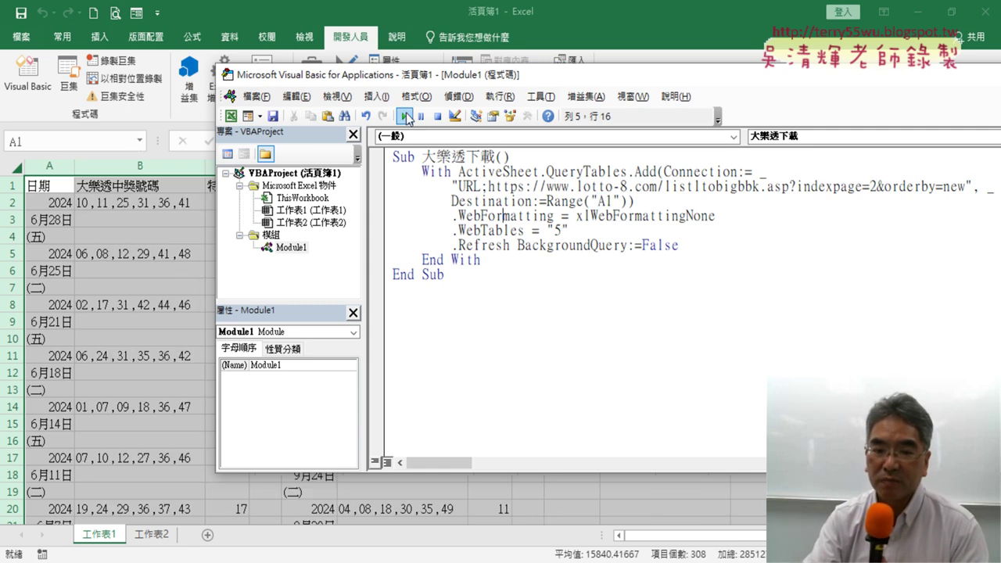
{"action": "left_click_drag", "start_coordinate": [426, 82], "coordinate": [784, 84]}
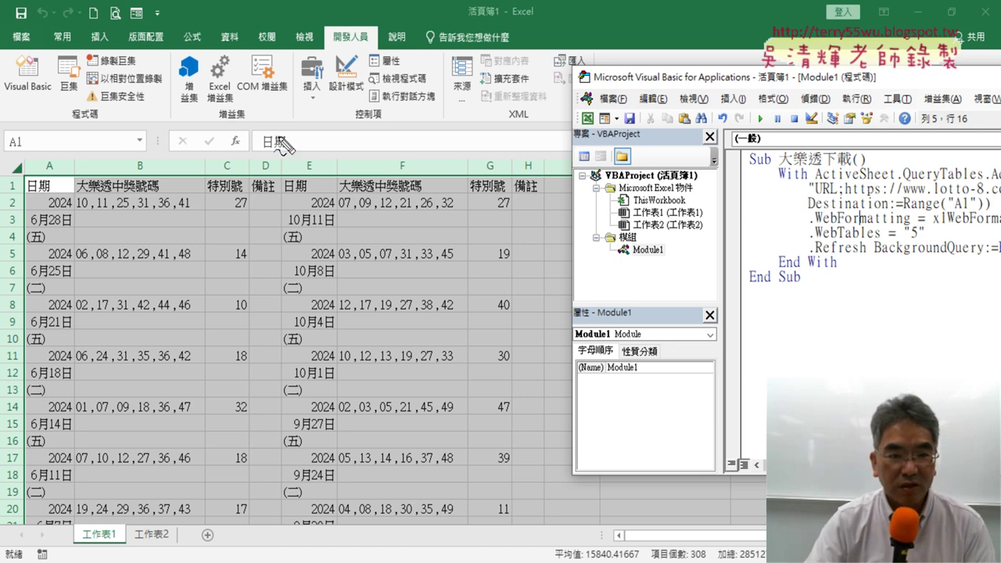
{"action": "left_click_drag", "start_coordinate": [282, 132], "coordinate": [278, 391]}
{"action": "left_click_drag", "start_coordinate": [295, 149], "coordinate": [395, 145]}
{"action": "left_click_drag", "start_coordinate": [376, 131], "coordinate": [383, 166]}
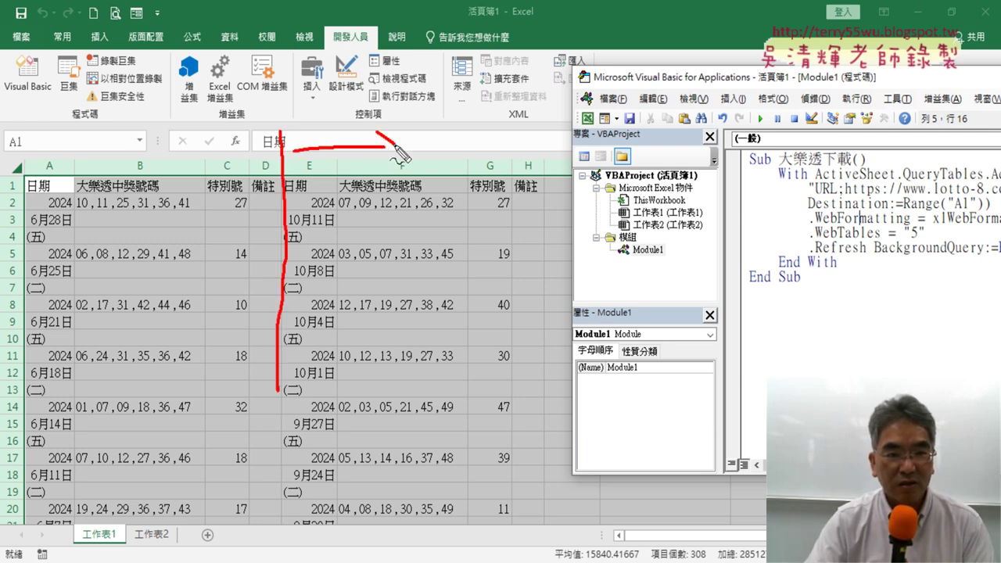
{"action": "left_click_drag", "start_coordinate": [463, 110], "coordinate": [463, 177]}
{"action": "mouse_move", "coordinate": [113, 117]}
{"action": "left_mouse_down"}
{"action": "mouse_move", "coordinate": [145, 125]}
{"action": "mouse_move", "coordinate": [147, 145]}
{"action": "left_mouse_up"}
{"action": "left_click_drag", "start_coordinate": [164, 146], "coordinate": [169, 146]}
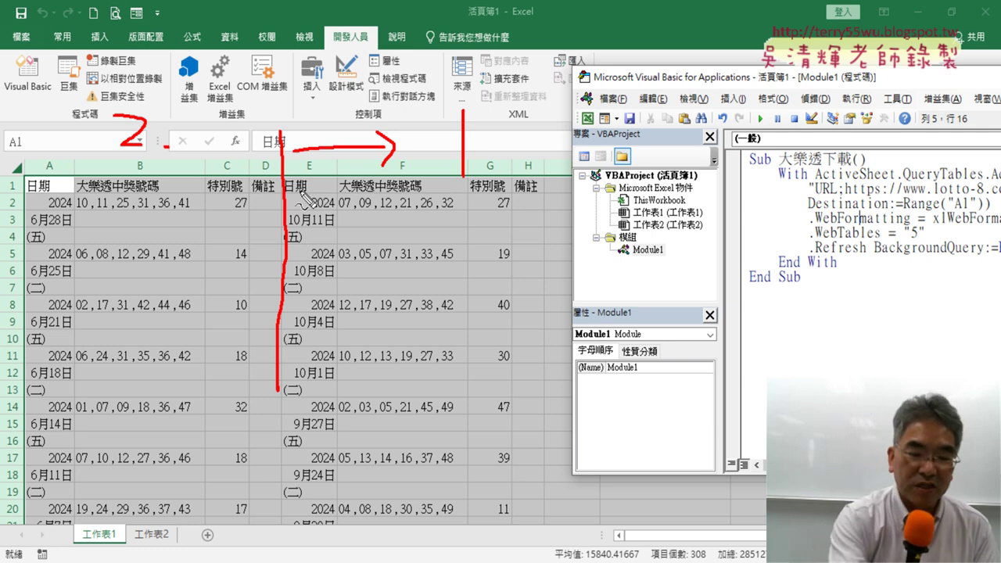
{"action": "key", "text": "Escape"}
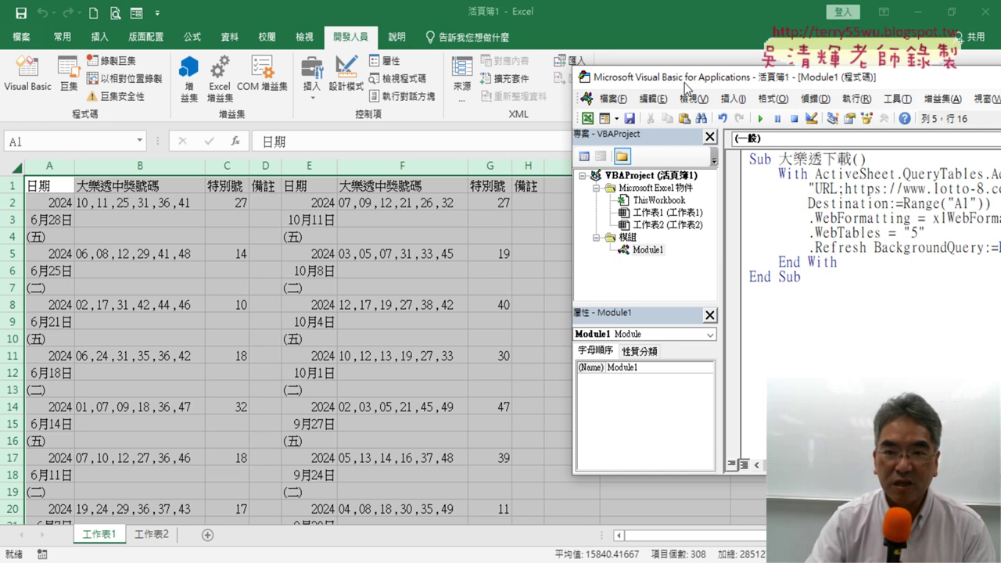
{"action": "left_click_drag", "start_coordinate": [687, 78], "coordinate": [369, 84]}
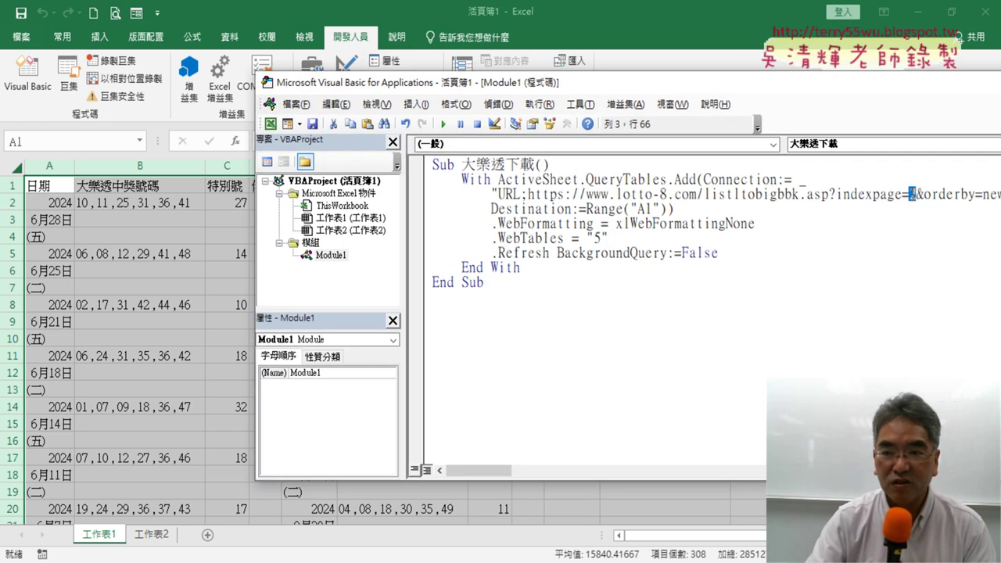
Change the URL to indexpage=3 and run the macro to import page 3 into A1
{"action": "type", "text": "23"}
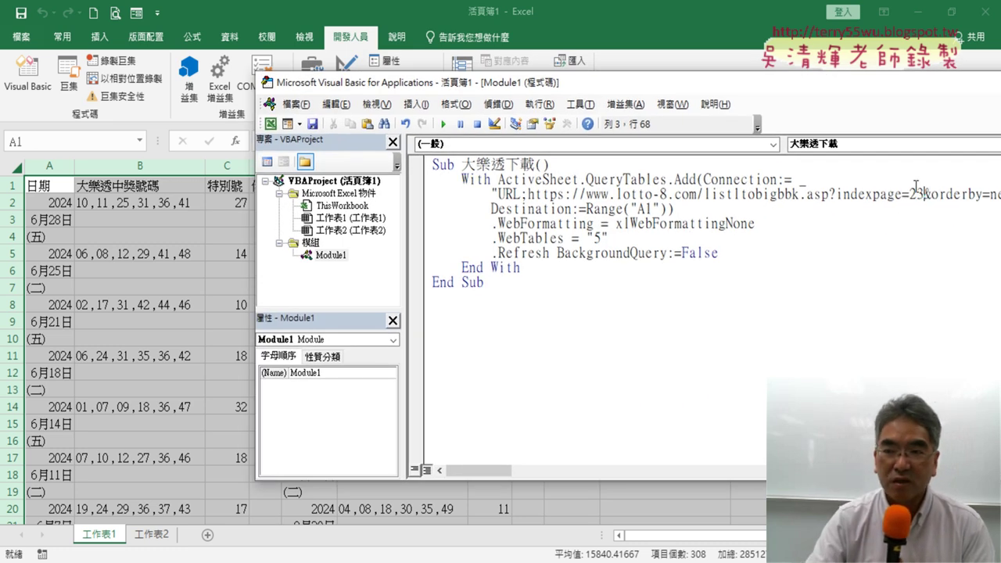
{"action": "left_click_drag", "start_coordinate": [916, 194], "coordinate": [909, 195]}
{"action": "key", "text": "Delete"}
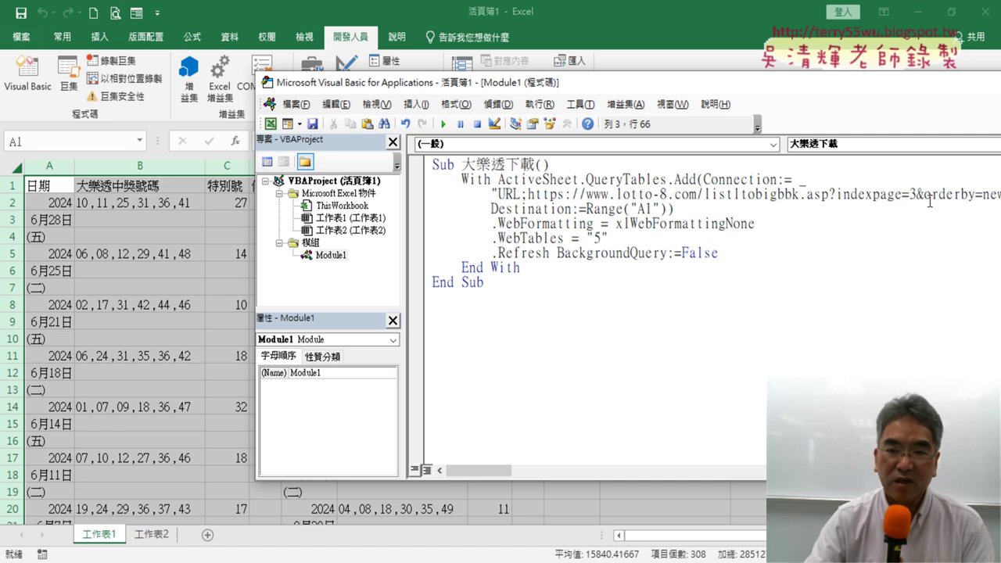
{"action": "left_click", "coordinate": [633, 195]}
{"action": "left_click", "coordinate": [442, 123]}
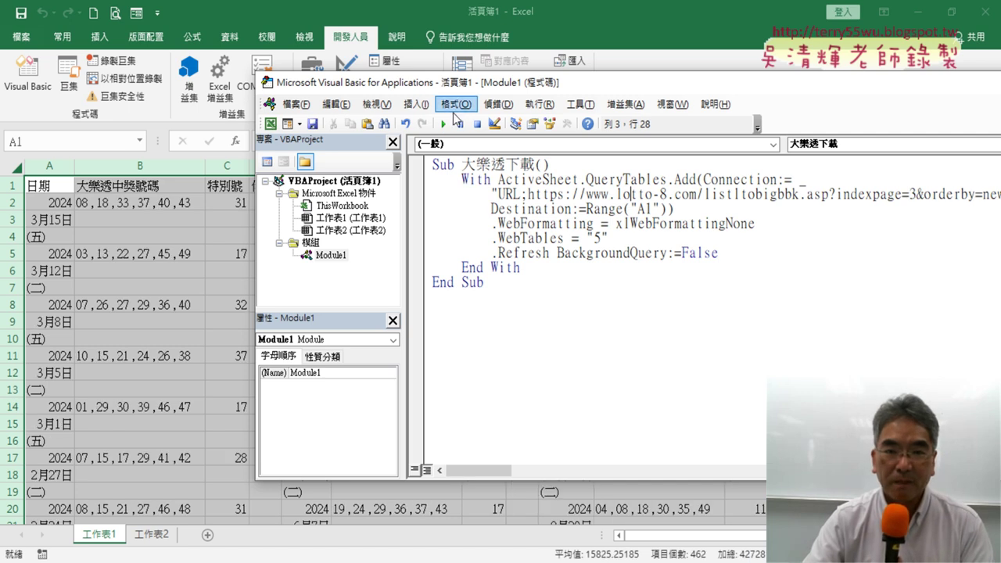
{"action": "mouse_move", "coordinate": [479, 88]}
{"action": "left_mouse_down"}
{"action": "mouse_move", "coordinate": [823, 150]}
{"action": "mouse_move", "coordinate": [811, 266]}
{"action": "left_mouse_up"}
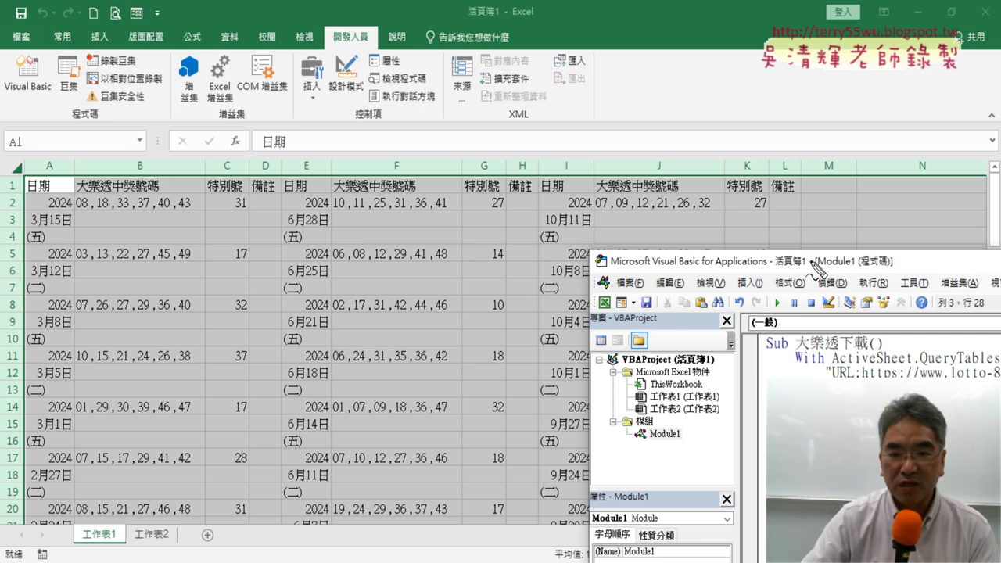
Annotate the three side-by-side result blocks in columns A–L with red ink, then clear it
{"action": "left_click_drag", "start_coordinate": [543, 127], "coordinate": [548, 255]}
{"action": "left_click_drag", "start_coordinate": [651, 126], "coordinate": [654, 209]}
{"action": "left_click_drag", "start_coordinate": [672, 186], "coordinate": [680, 194]}
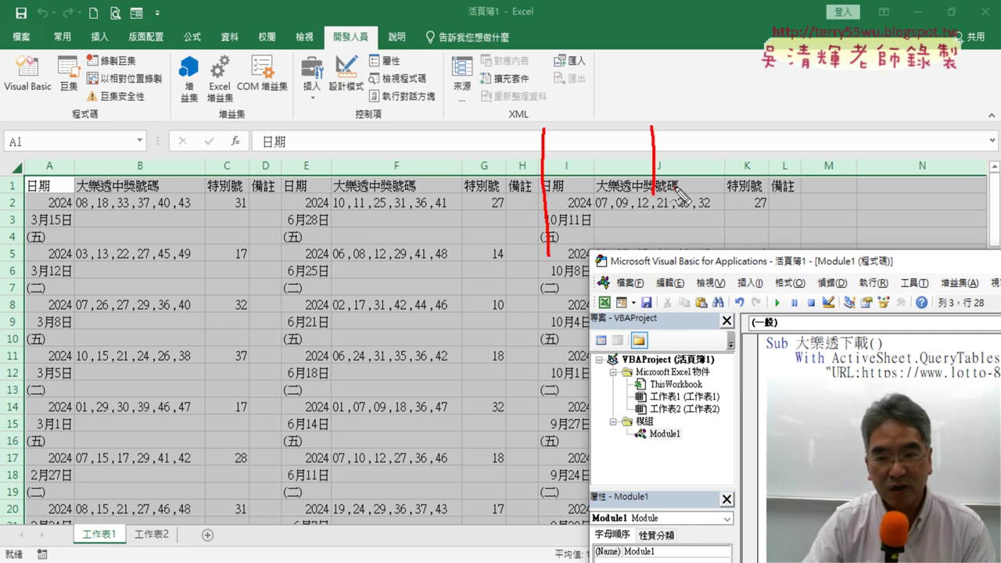
{"action": "mouse_move", "coordinate": [375, 156]}
{"action": "left_mouse_down"}
{"action": "mouse_move", "coordinate": [398, 189]}
{"action": "mouse_move", "coordinate": [460, 200]}
{"action": "left_mouse_up"}
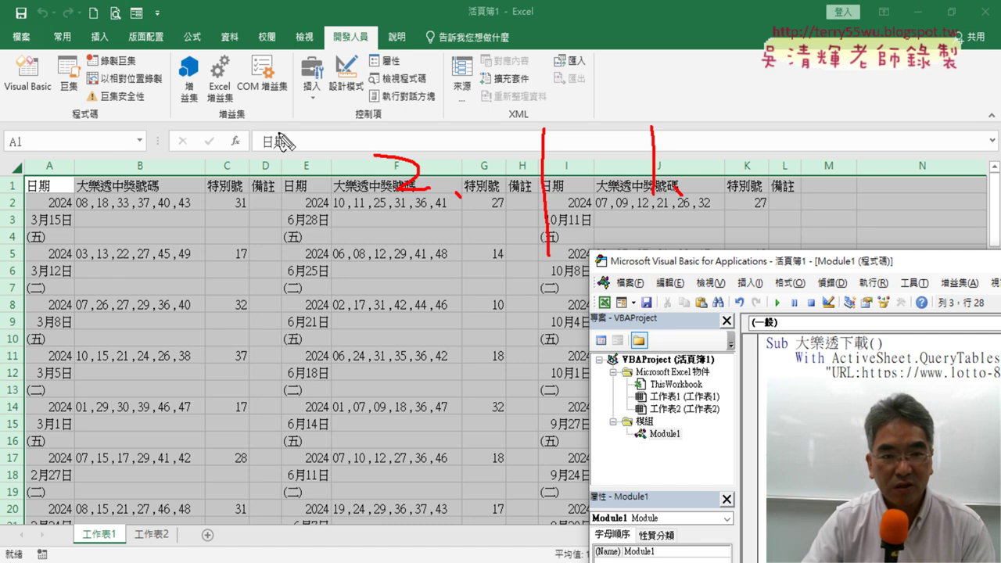
{"action": "left_click_drag", "start_coordinate": [284, 130], "coordinate": [289, 289]}
{"action": "mouse_move", "coordinate": [135, 122]}
{"action": "left_mouse_down"}
{"action": "mouse_move", "coordinate": [156, 208]}
{"action": "mouse_move", "coordinate": [200, 211]}
{"action": "left_mouse_up"}
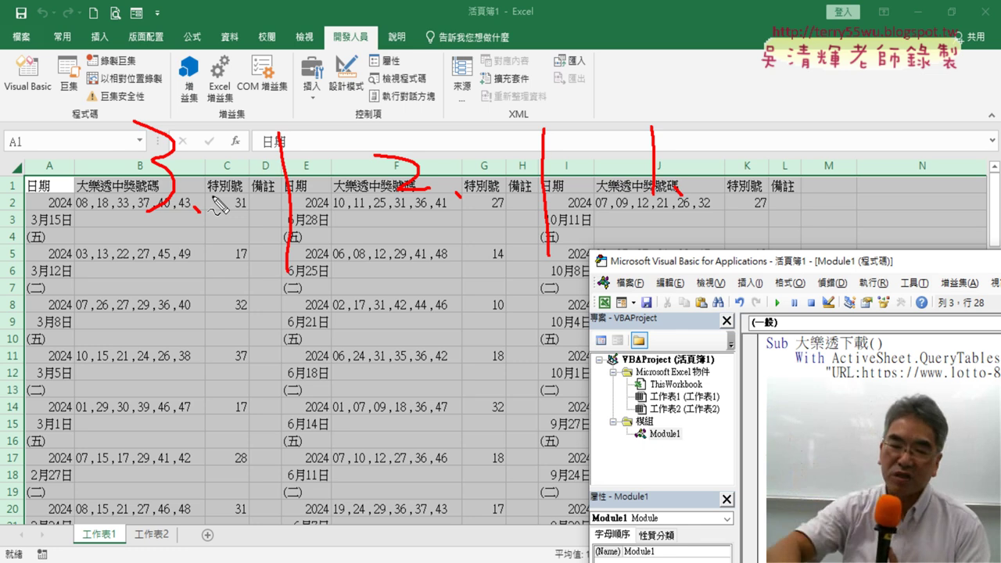
{"action": "key", "text": "Escape"}
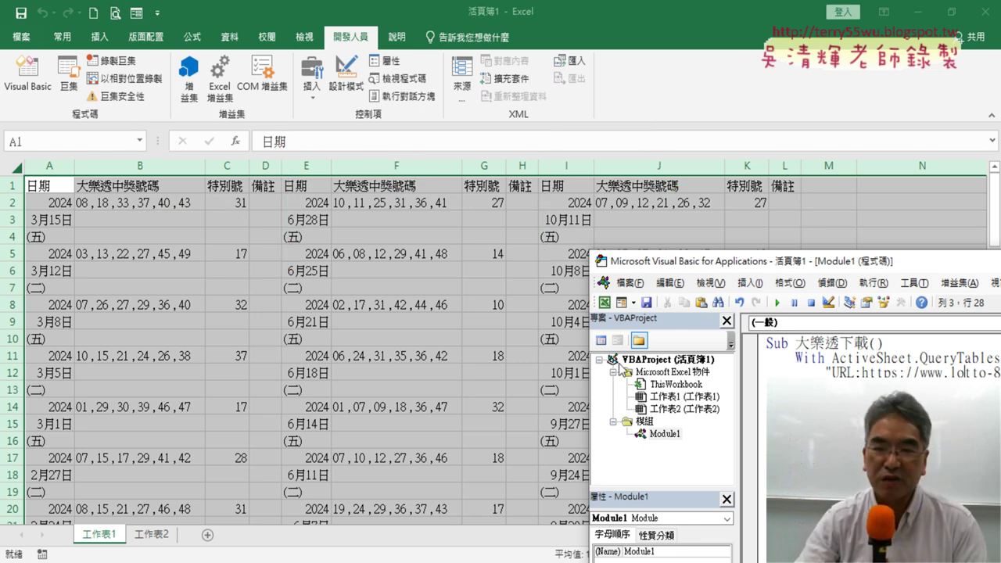
Change the URL's page number back to indexpage=1
{"action": "mouse_move", "coordinate": [753, 264]}
{"action": "left_mouse_down"}
{"action": "mouse_move", "coordinate": [388, 165]}
{"action": "mouse_move", "coordinate": [303, 119]}
{"action": "left_mouse_up"}
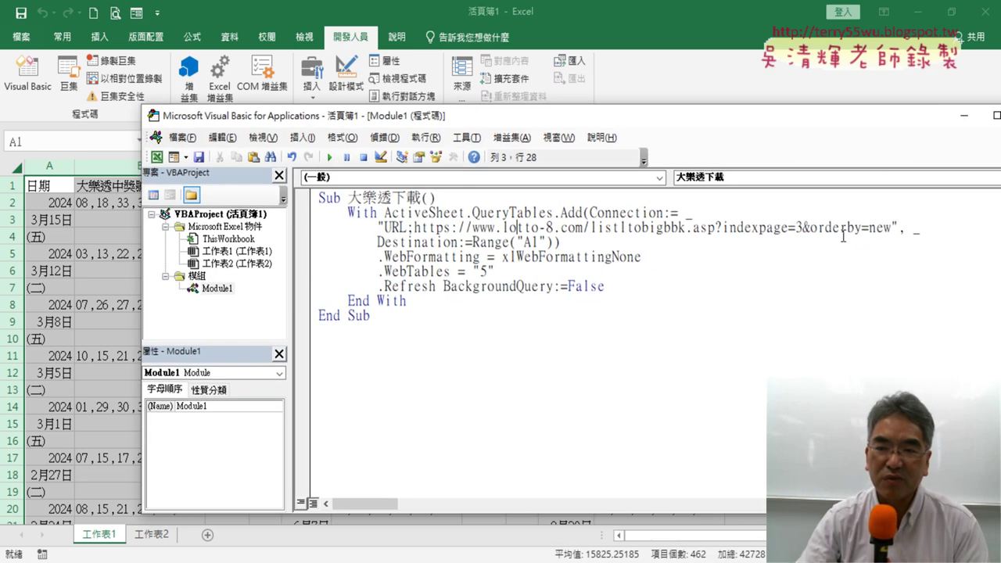
{"action": "left_click_drag", "start_coordinate": [803, 228], "coordinate": [797, 230]}
{"action": "type", "text": "1"}
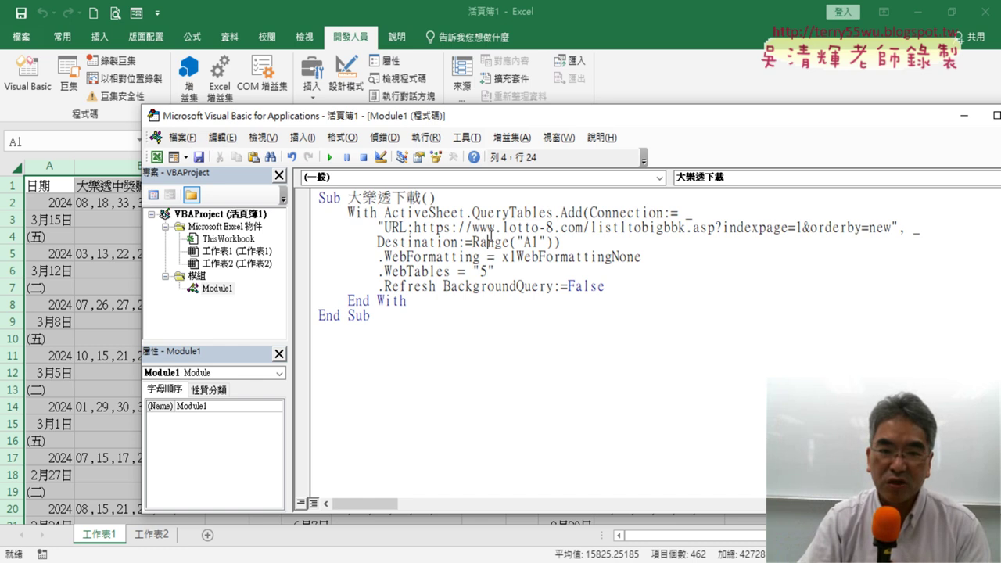
Clear the worksheet and its query, then rerun the macro so page 1 fills columns A–D
{"action": "left_click", "coordinate": [16, 167]}
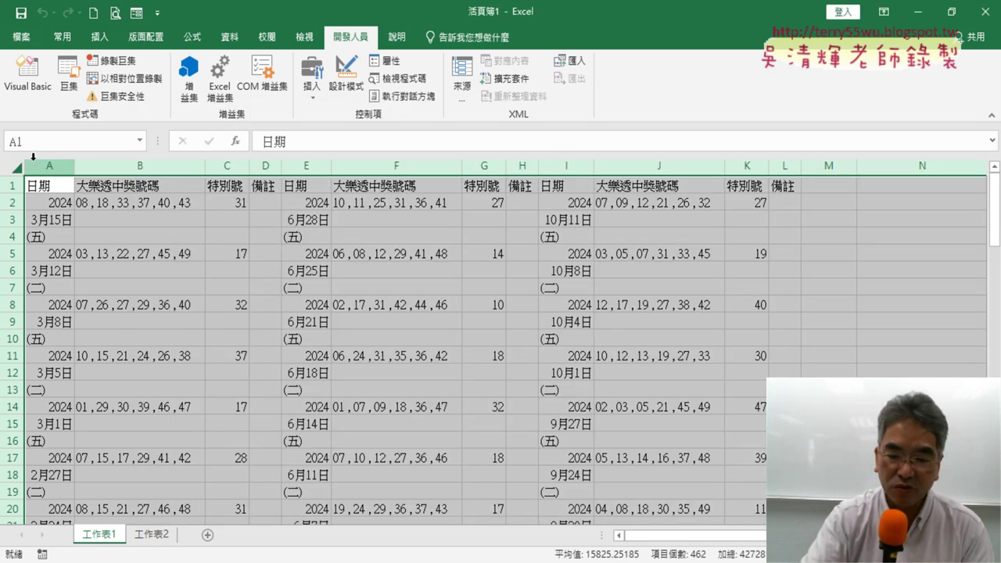
{"action": "key", "text": "Delete"}
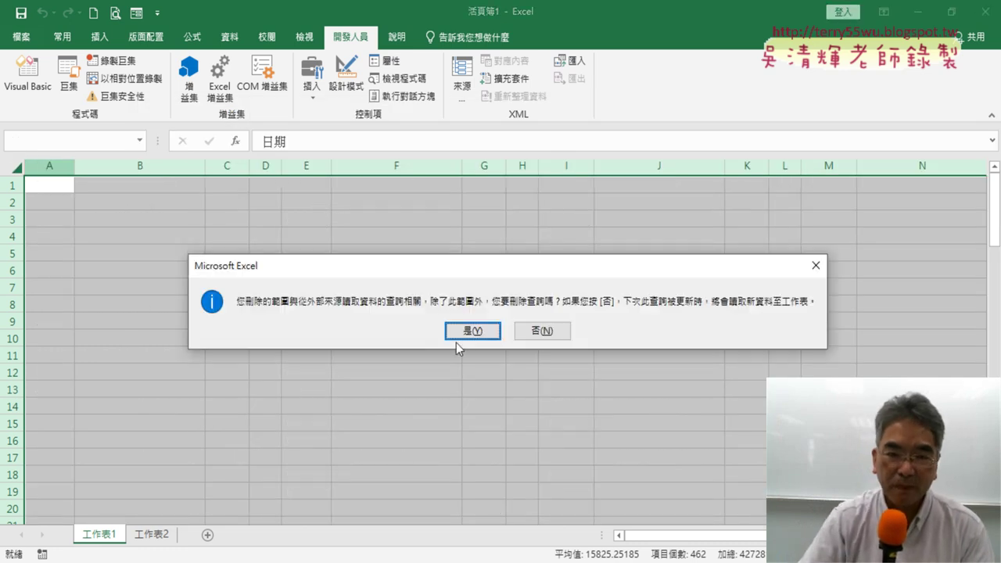
{"action": "left_click", "coordinate": [458, 347]}
{"action": "left_click", "coordinate": [28, 82]}
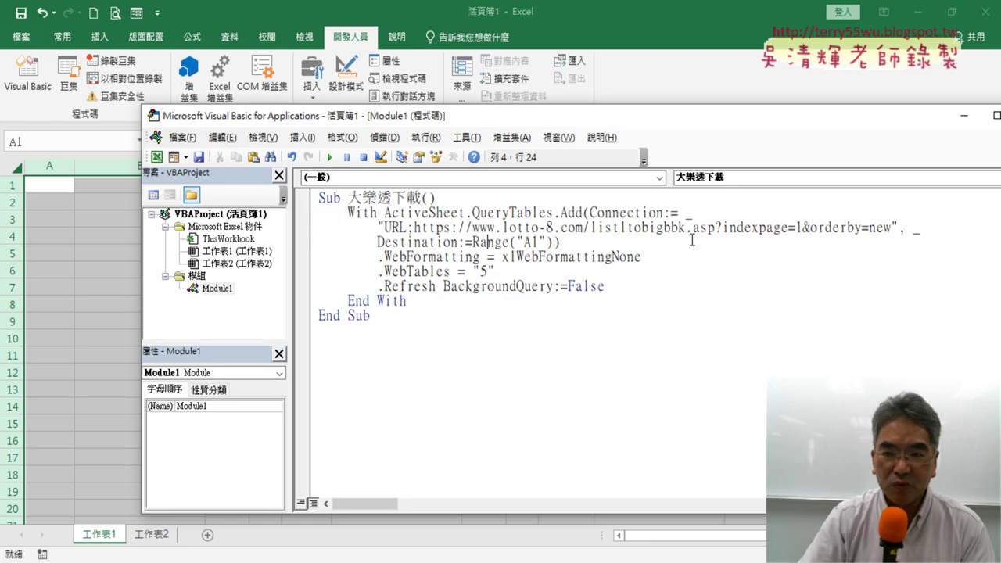
{"action": "left_click", "coordinate": [691, 240]}
{"action": "left_click", "coordinate": [330, 157]}
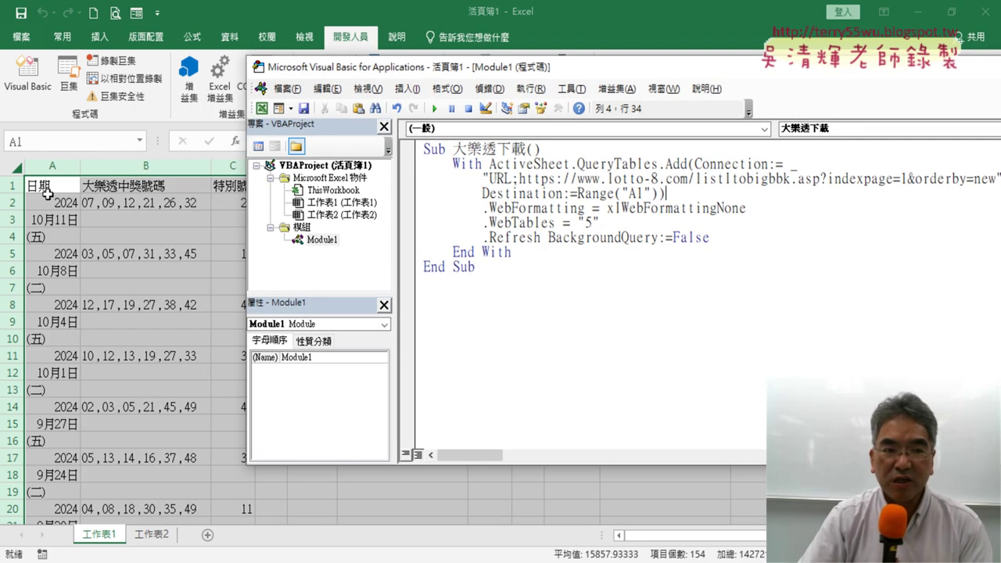
{"action": "left_click", "coordinate": [46, 188]}
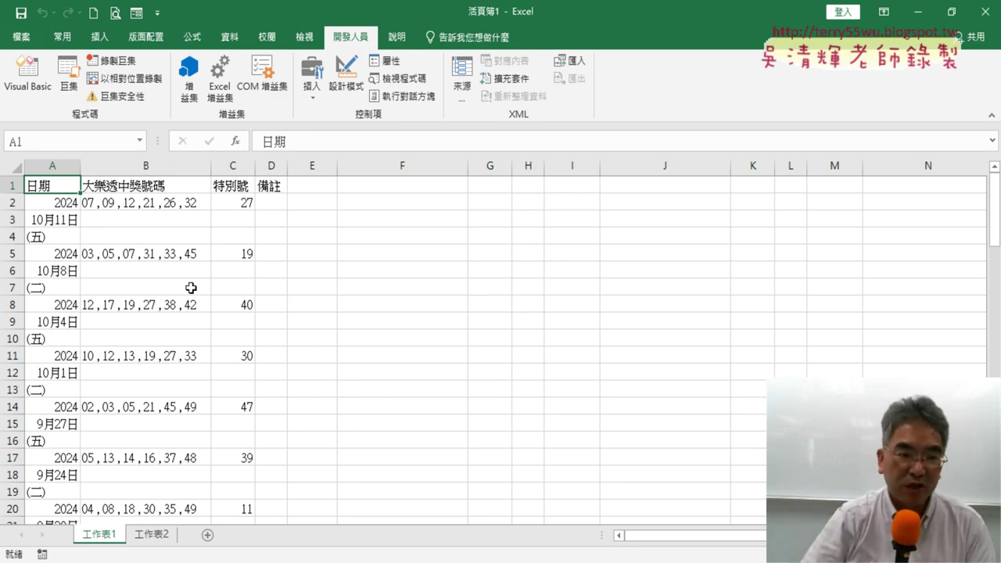
Locate the last page-1 row at A91 (7月2日) and reopen the VBA editor
{"action": "scroll", "coordinate": [208, 369], "scroll_direction": "down", "scroll_amount": 4}
{"action": "scroll", "coordinate": [208, 369], "scroll_direction": "down", "scroll_amount": 4}
{"action": "scroll", "coordinate": [25, 297], "scroll_direction": "up", "scroll_amount": 2}
{"action": "scroll", "coordinate": [54, 187], "scroll_direction": "up", "scroll_amount": 6}
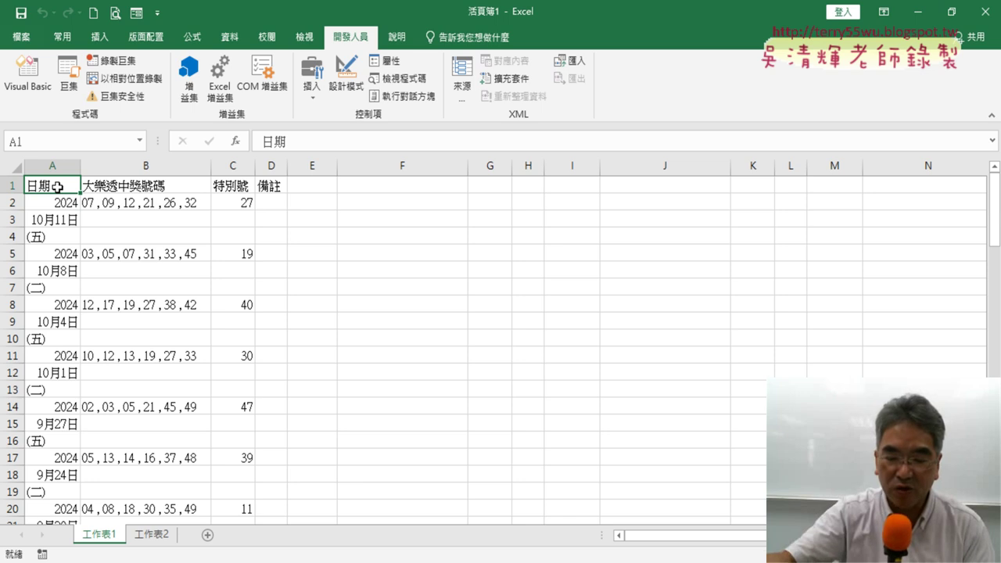
{"action": "key", "text": "ctrl+Down"}
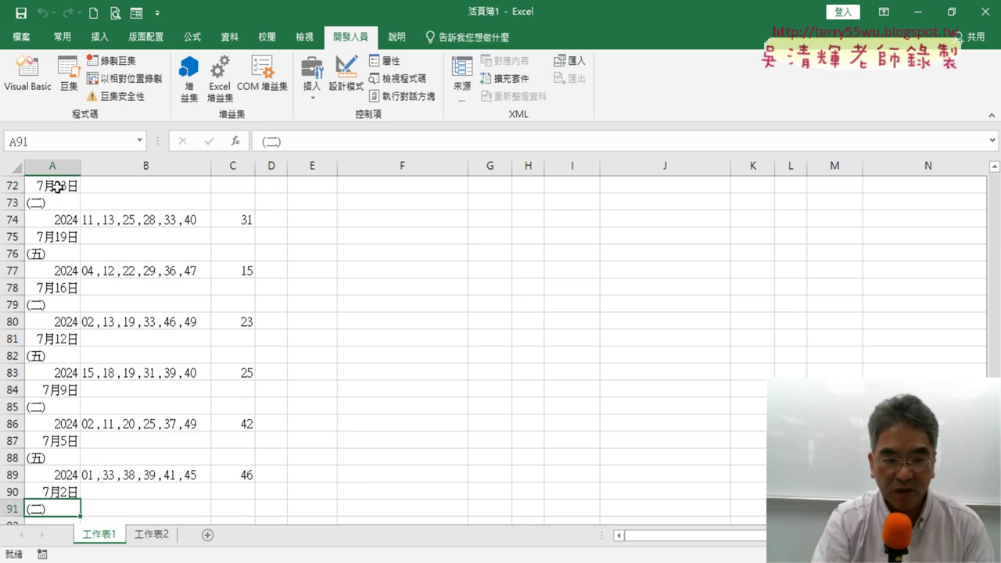
{"action": "scroll", "coordinate": [88, 187], "scroll_direction": "down", "scroll_amount": 2}
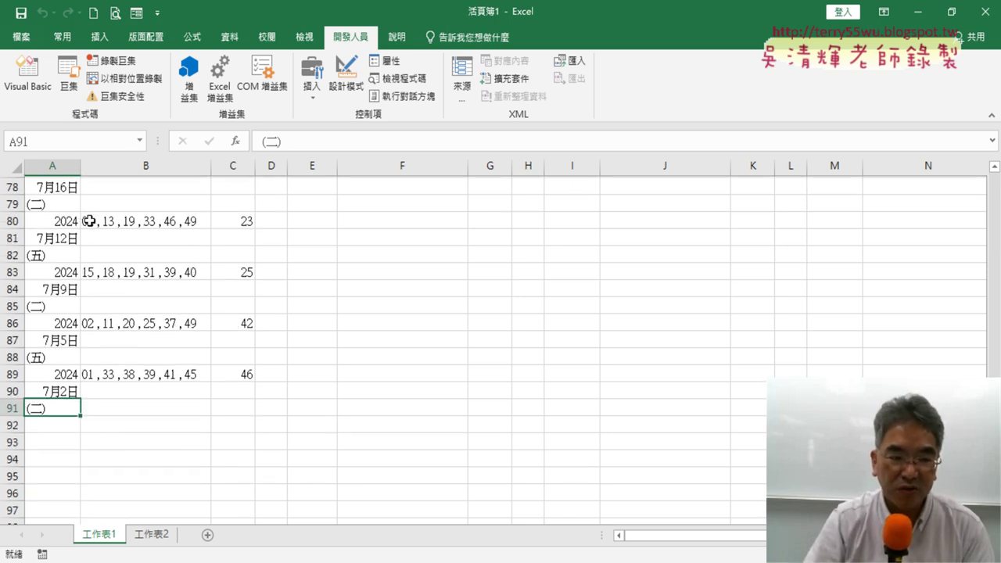
{"action": "scroll", "coordinate": [89, 219], "scroll_direction": "down", "scroll_amount": 2}
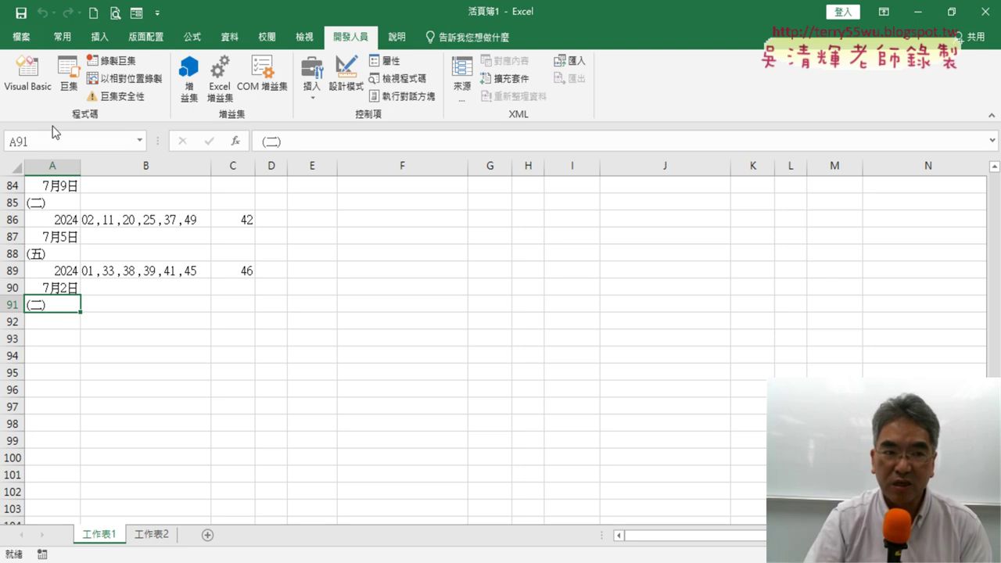
{"action": "left_click", "coordinate": [28, 78]}
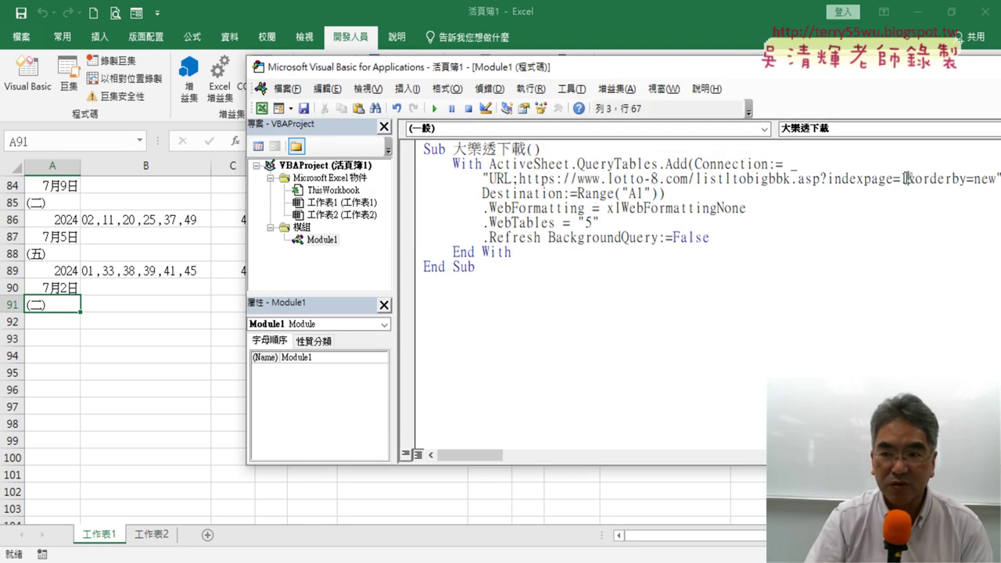
Set the URL to indexpage=2 and the destination to Range("A92"), then run the macro
{"action": "type", "text": "2"}
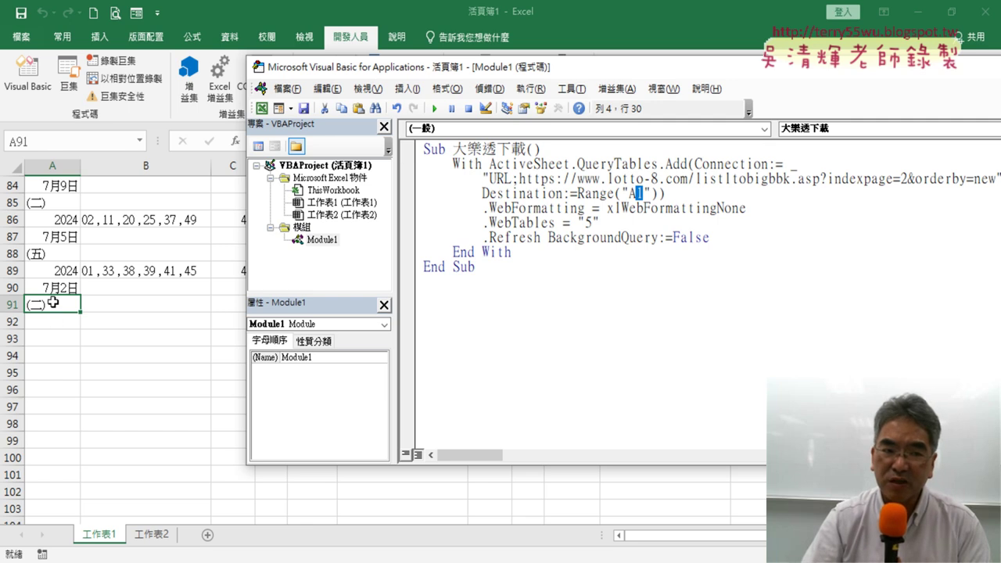
{"action": "left_click", "coordinate": [644, 193]}
{"action": "type", "text": "9"}
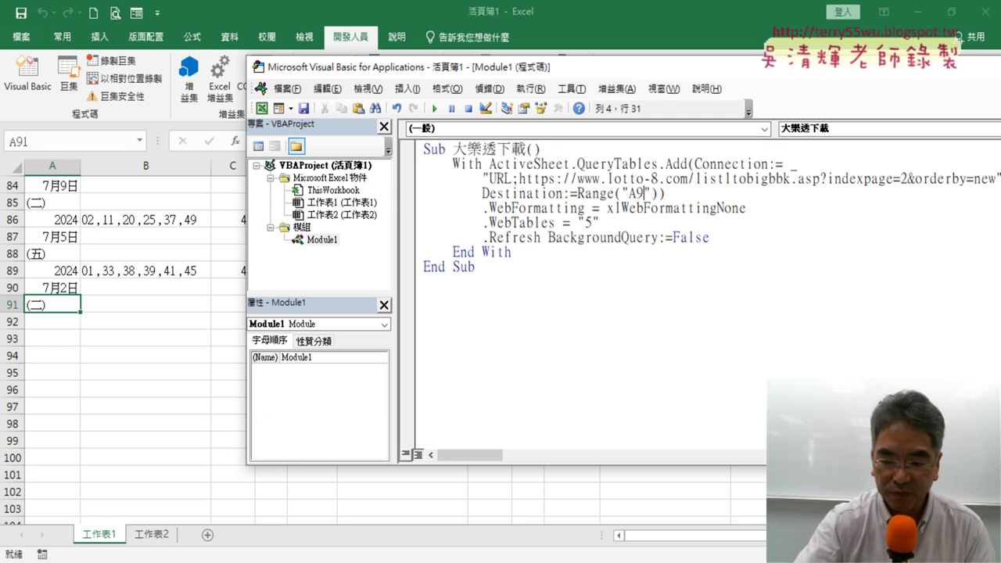
{"action": "type", "text": "2"}
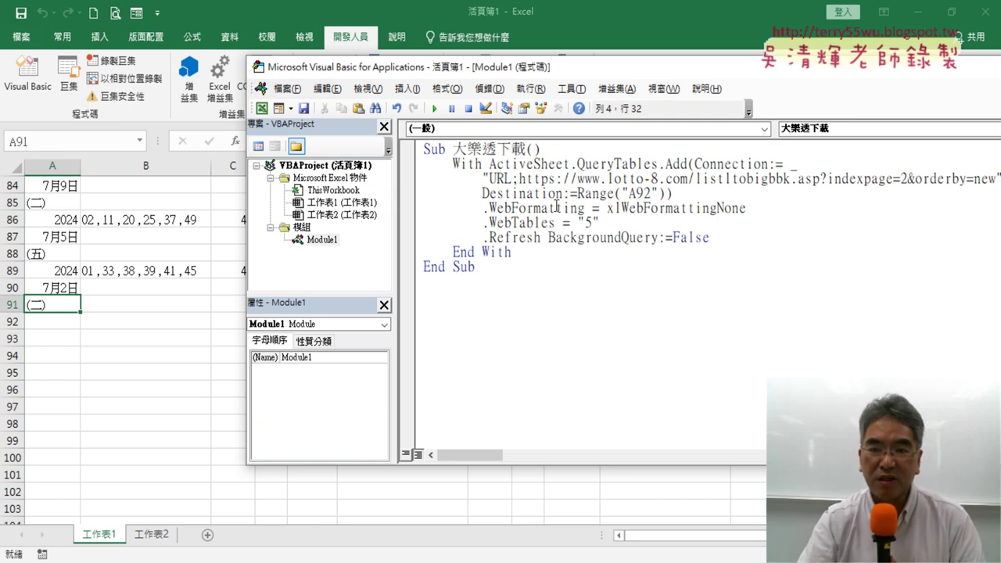
{"action": "left_click", "coordinate": [434, 109]}
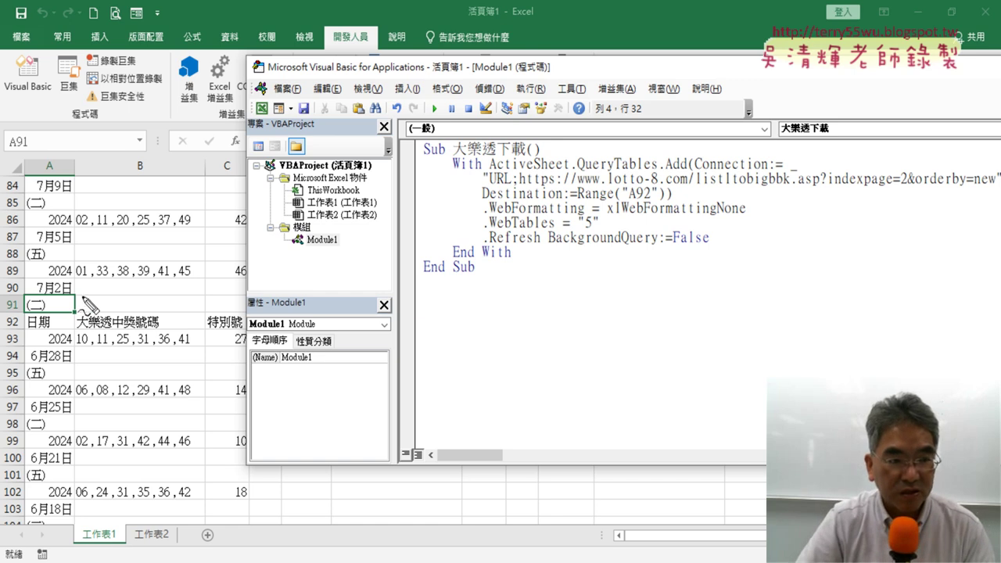
Mark the seam between page 1 ending 7月2日 and page 2 starting 6月28日, 6月25日
{"action": "mouse_move", "coordinate": [74, 294]}
{"action": "left_mouse_down"}
{"action": "mouse_move", "coordinate": [23, 280]}
{"action": "mouse_move", "coordinate": [69, 300]}
{"action": "left_mouse_up"}
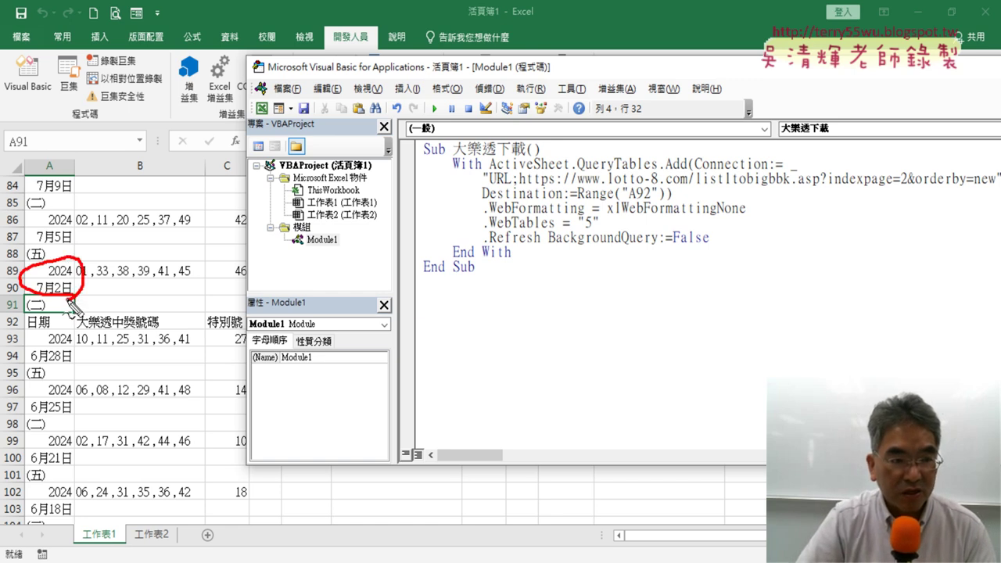
{"action": "mouse_move", "coordinate": [82, 367]}
{"action": "left_mouse_down"}
{"action": "mouse_move", "coordinate": [20, 361]}
{"action": "mouse_move", "coordinate": [71, 332]}
{"action": "mouse_move", "coordinate": [78, 375]}
{"action": "left_mouse_up"}
{"action": "left_click_drag", "start_coordinate": [85, 413], "coordinate": [91, 420]}
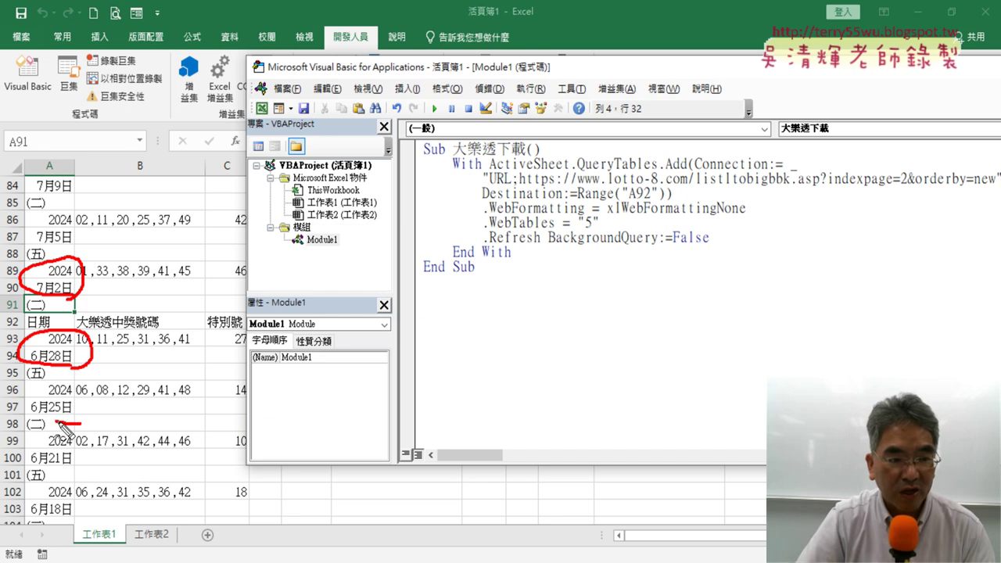
{"action": "key", "text": "Escape"}
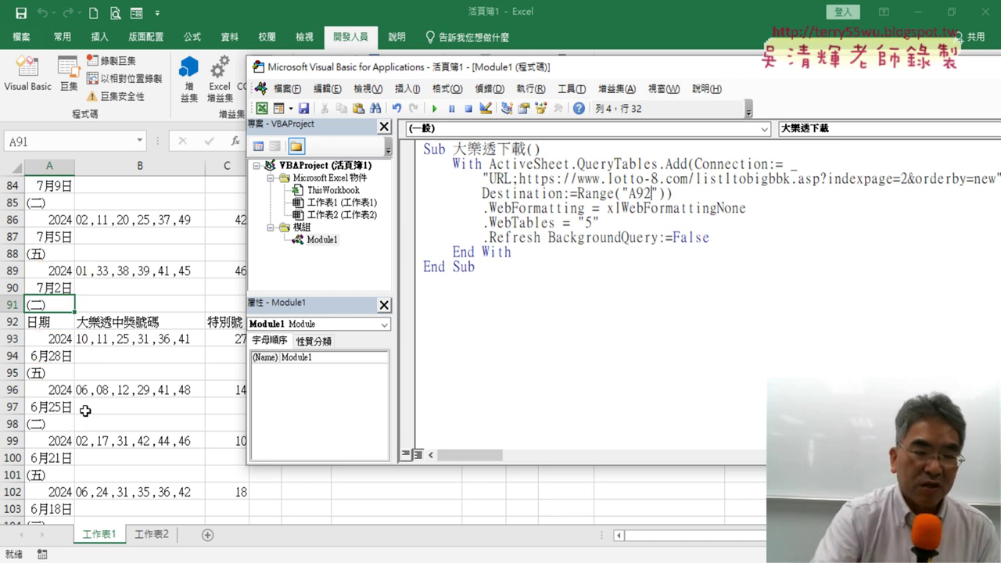
{"action": "left_click_drag", "start_coordinate": [788, 76], "coordinate": [697, 74]}
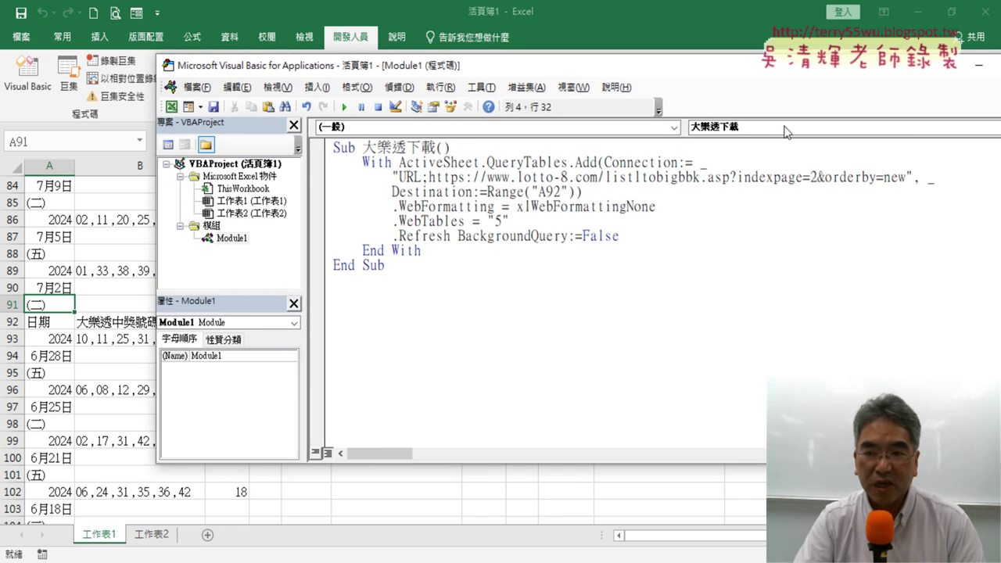
{"action": "double_click", "coordinate": [817, 178]}
{"action": "type", "text": "3"}
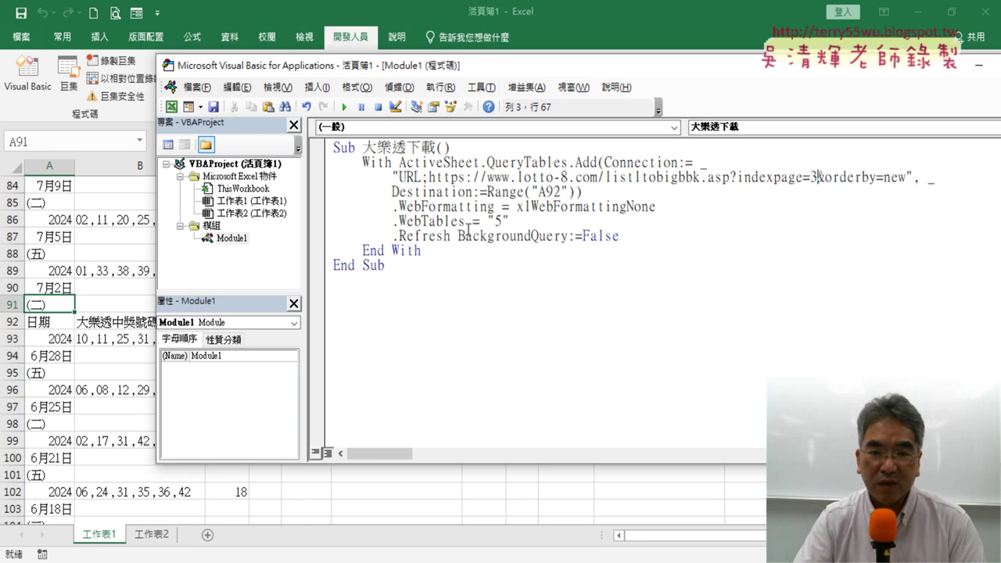
{"action": "left_click_drag", "start_coordinate": [559, 195], "coordinate": [552, 193]}
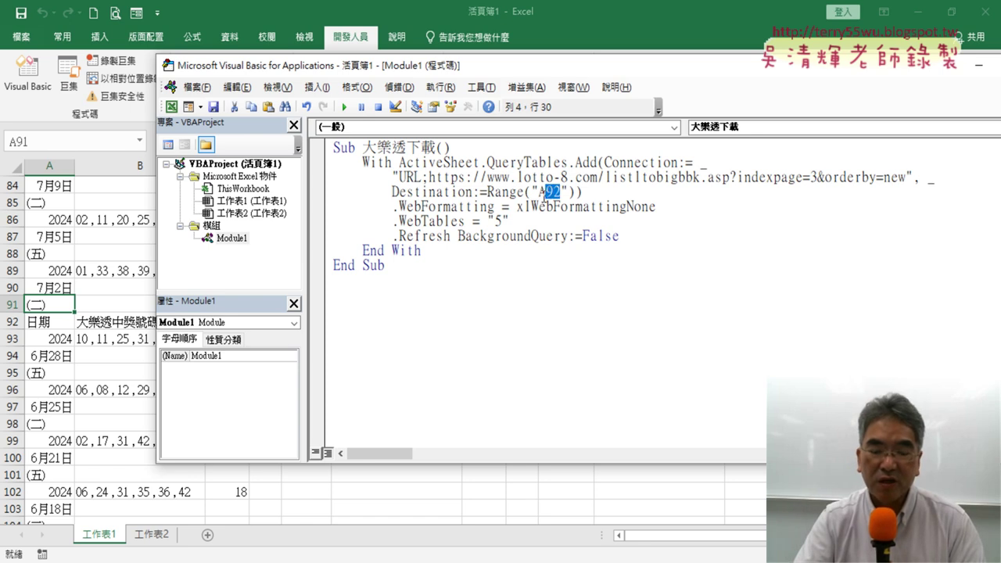
{"action": "left_click", "coordinate": [55, 302]}
{"action": "key", "text": "ctrl+Down"}
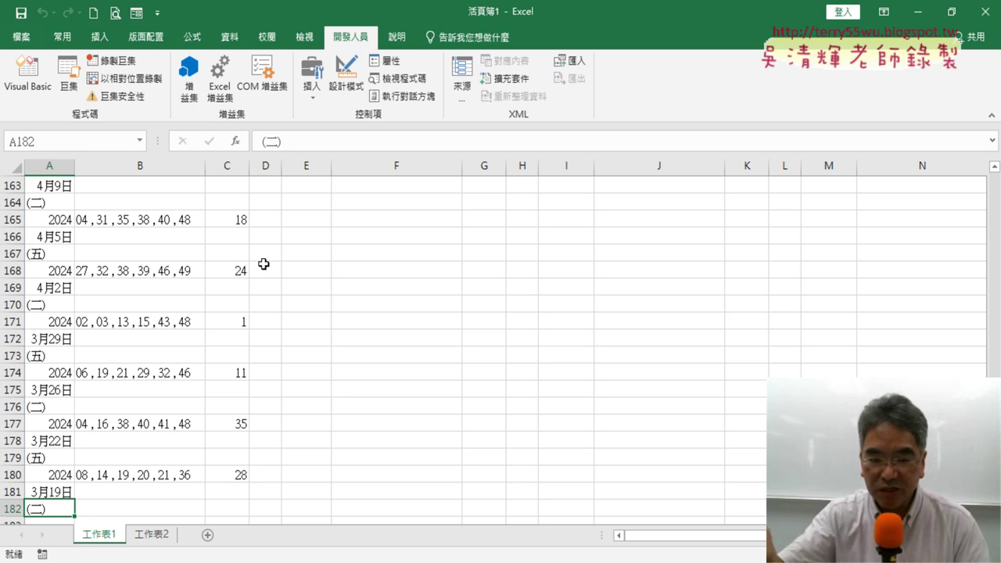
{"action": "scroll", "coordinate": [78, 380], "scroll_direction": "down", "scroll_amount": 3}
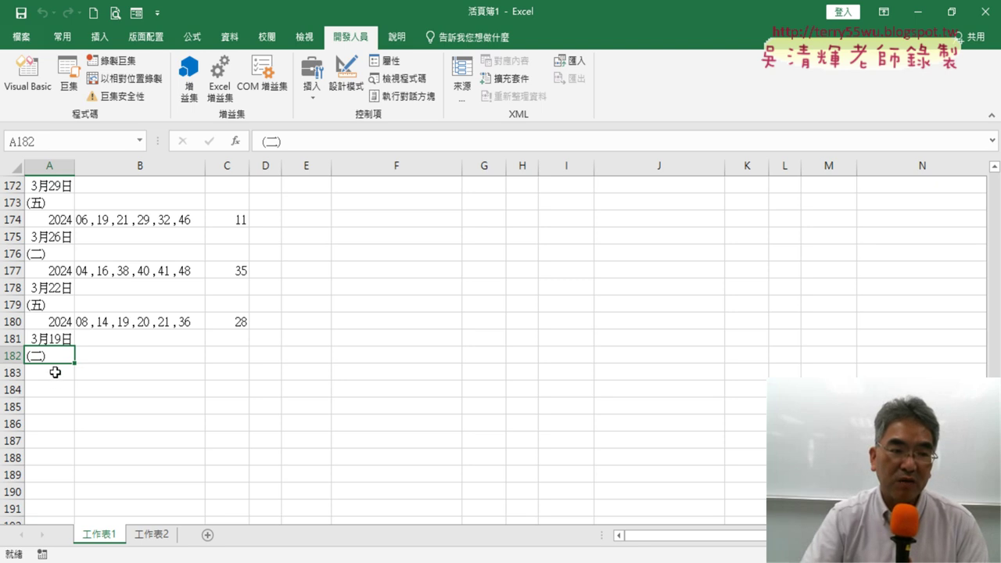
{"action": "left_click", "coordinate": [28, 75]}
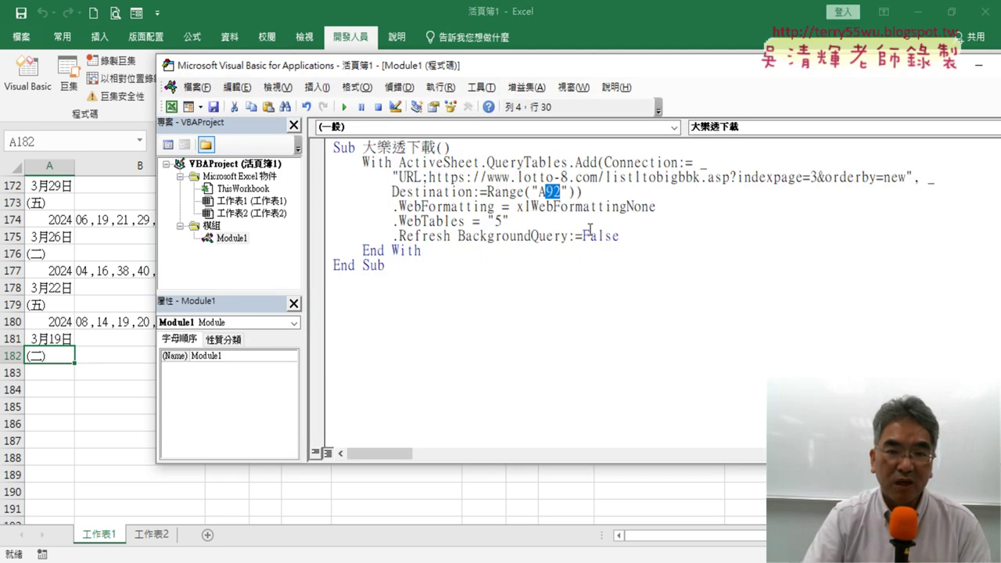
Change the destination to Range("A183") and run the macro to append page 3 below page 2
{"action": "key", "text": "shift+Right"}
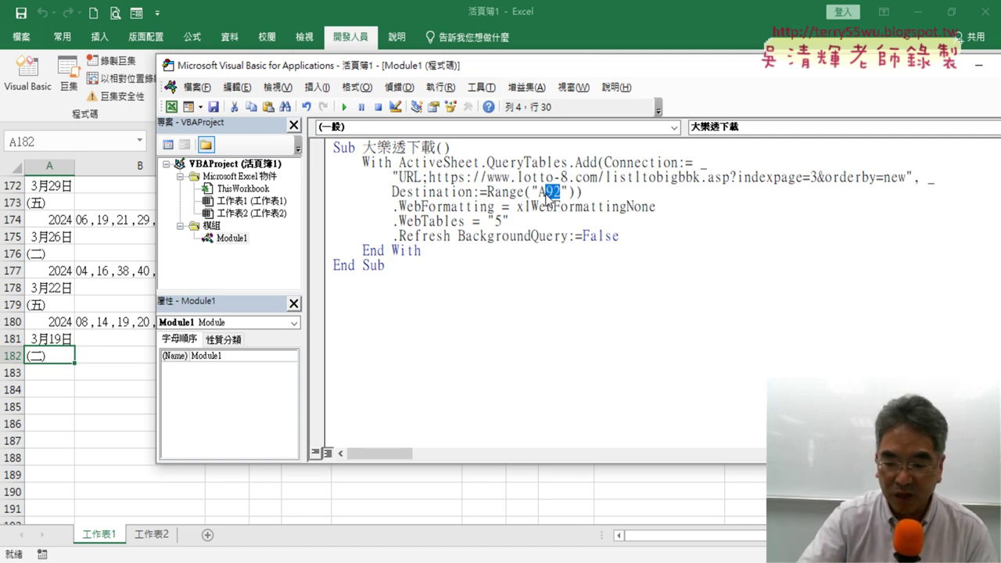
{"action": "type", "text": "183"}
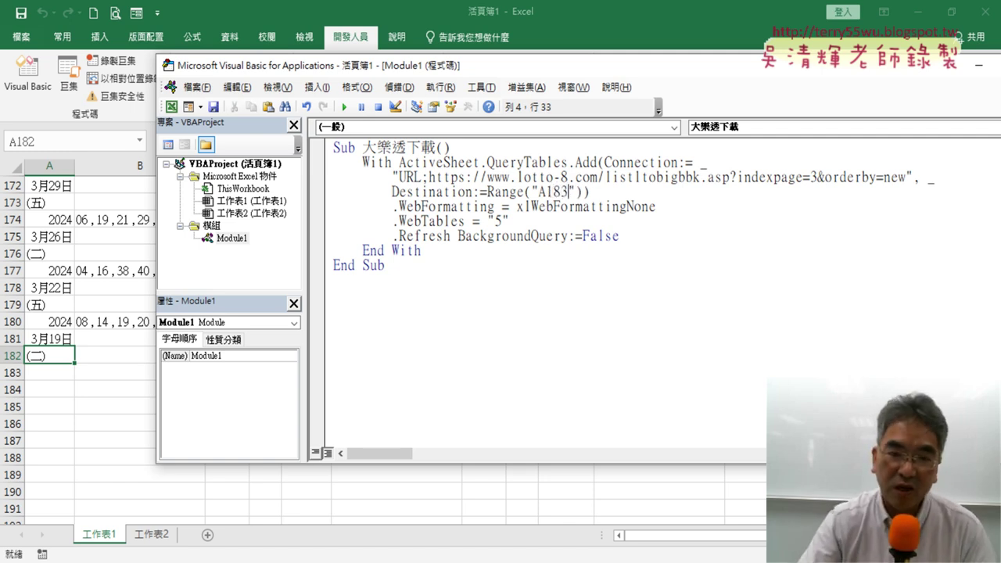
{"action": "left_click", "coordinate": [344, 106]}
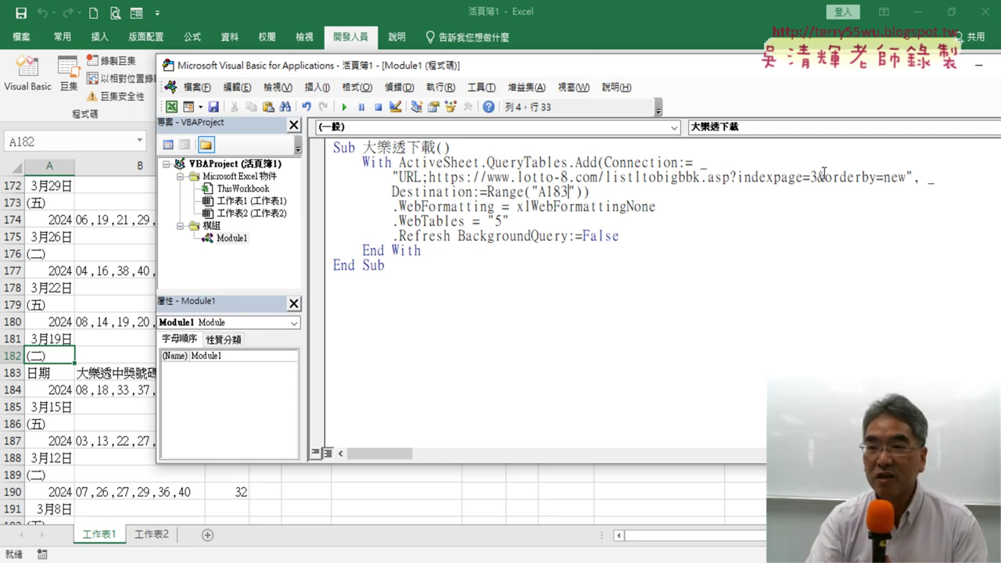
{"action": "double_click", "coordinate": [814, 177]}
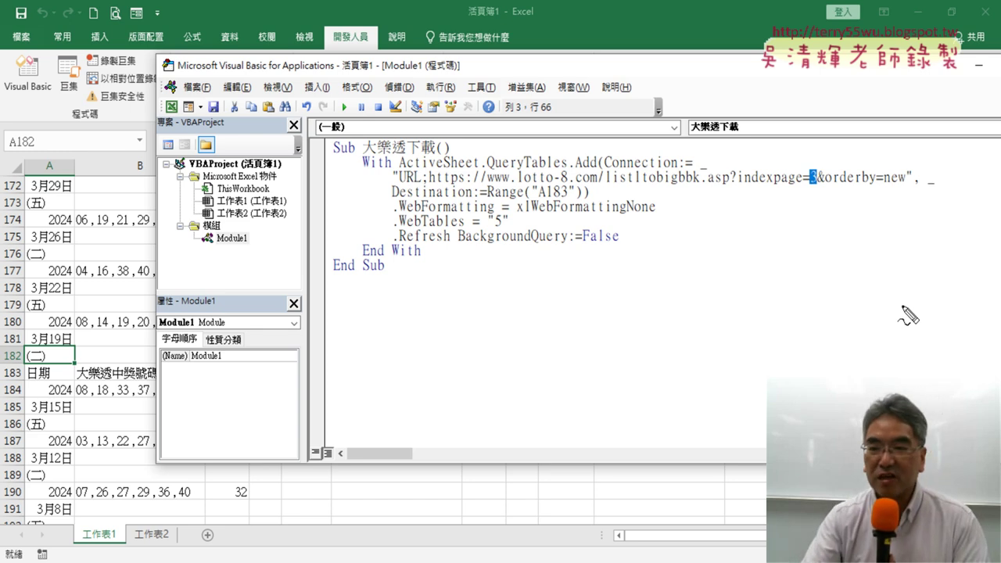
{"action": "left_click_drag", "start_coordinate": [814, 191], "coordinate": [818, 189]}
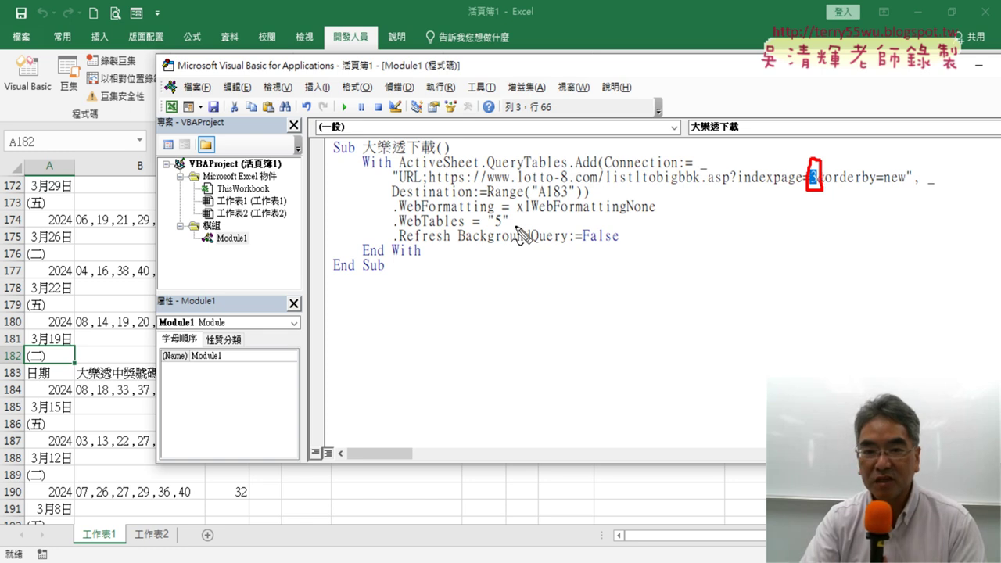
{"action": "mouse_move", "coordinate": [563, 200]}
{"action": "left_mouse_down"}
{"action": "mouse_move", "coordinate": [547, 195]}
{"action": "mouse_move", "coordinate": [569, 204]}
{"action": "left_mouse_up"}
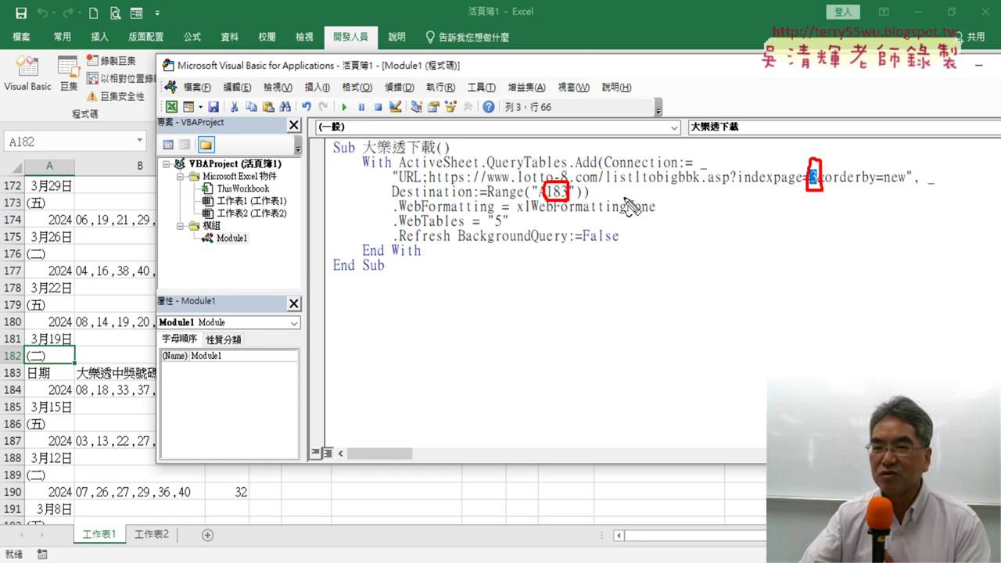
{"action": "mouse_move", "coordinate": [792, 82]}
{"action": "left_mouse_down"}
{"action": "mouse_move", "coordinate": [828, 147]}
{"action": "mouse_move", "coordinate": [835, 119]}
{"action": "mouse_move", "coordinate": [872, 153]}
{"action": "mouse_move", "coordinate": [914, 125]}
{"action": "mouse_move", "coordinate": [934, 150]}
{"action": "left_mouse_up"}
{"action": "left_click_drag", "start_coordinate": [971, 93], "coordinate": [963, 139]}
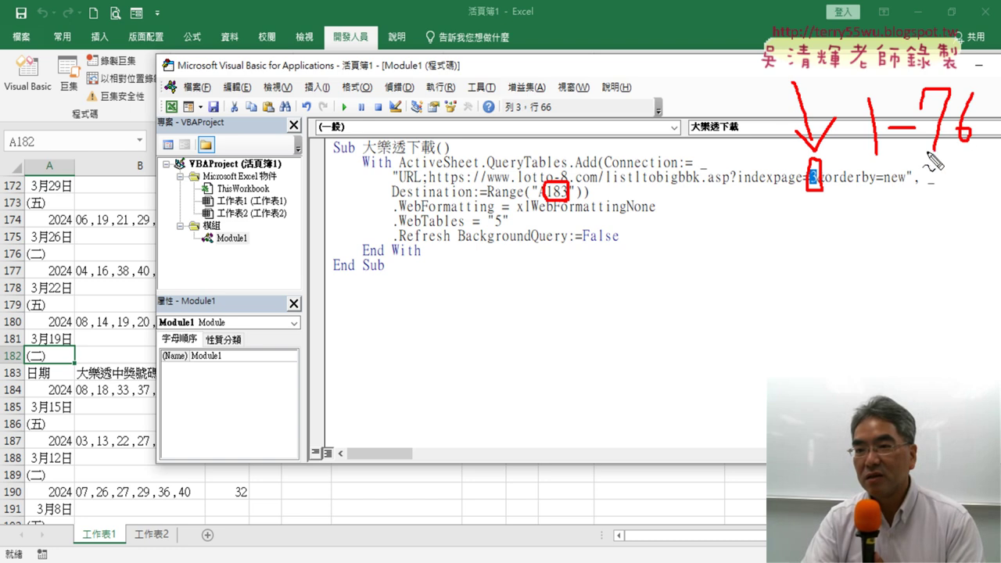
{"action": "left_click_drag", "start_coordinate": [865, 156], "coordinate": [980, 151]}
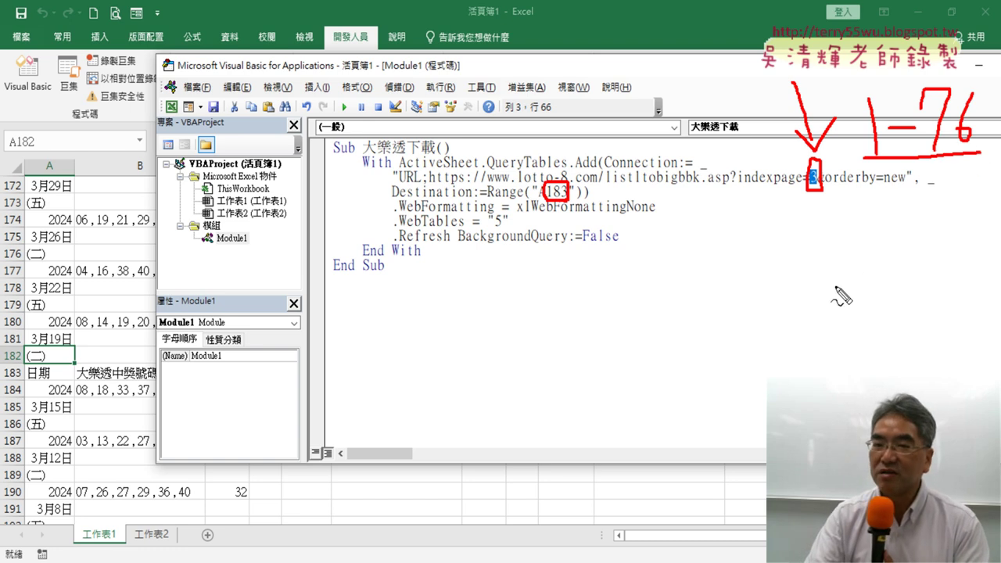
{"action": "key", "text": "Escape"}
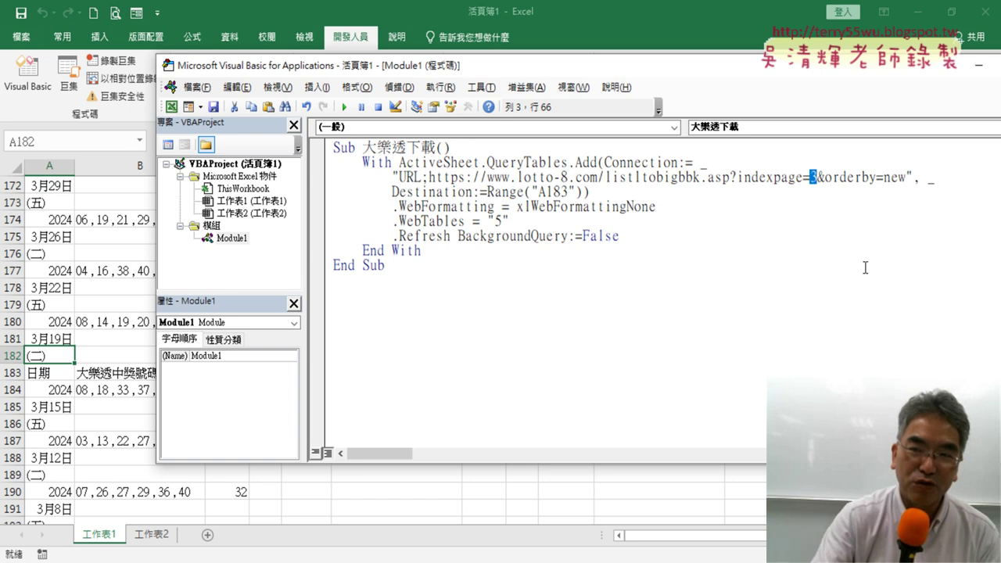
{"action": "left_click", "coordinate": [480, 146]}
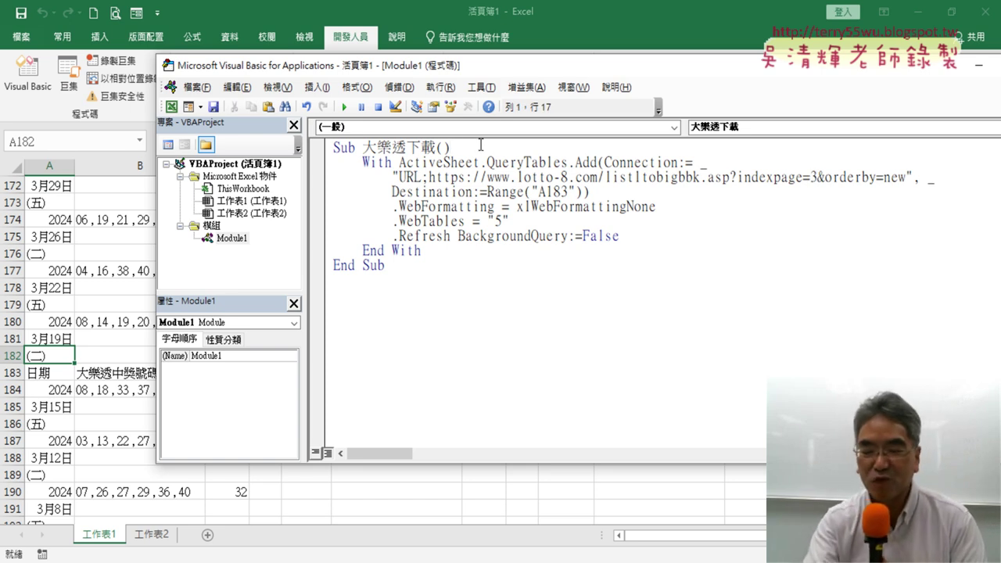
Add an indented blank line below the Sub heading
{"action": "key", "text": "Return"}
{"action": "key", "text": "Return"}
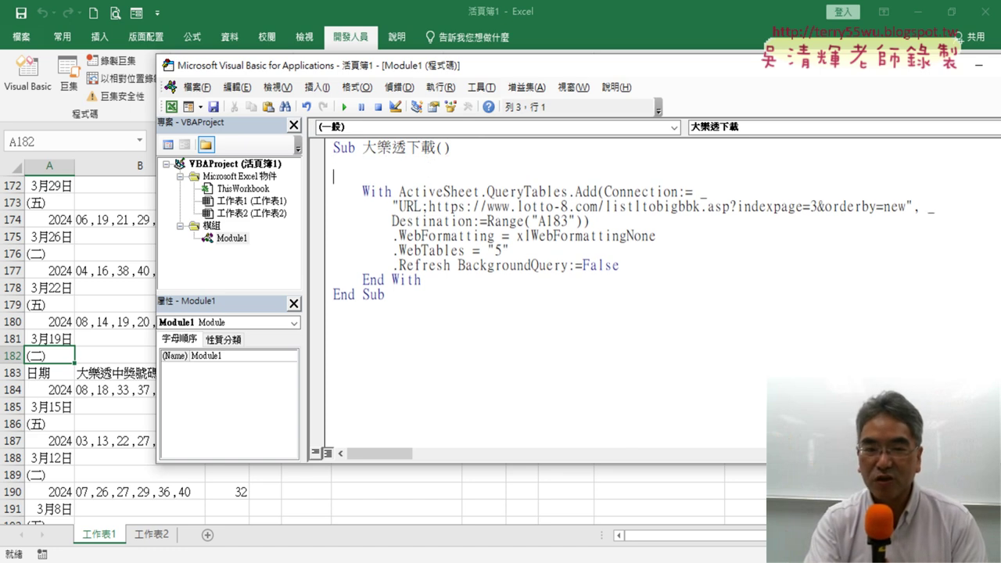
{"action": "left_click", "coordinate": [334, 162]}
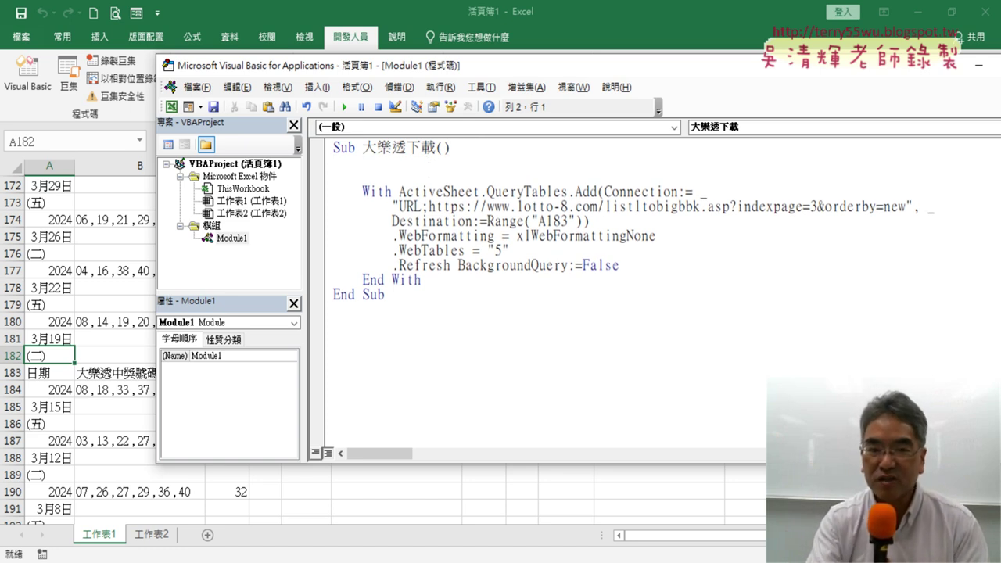
{"action": "left_click", "coordinate": [462, 156]}
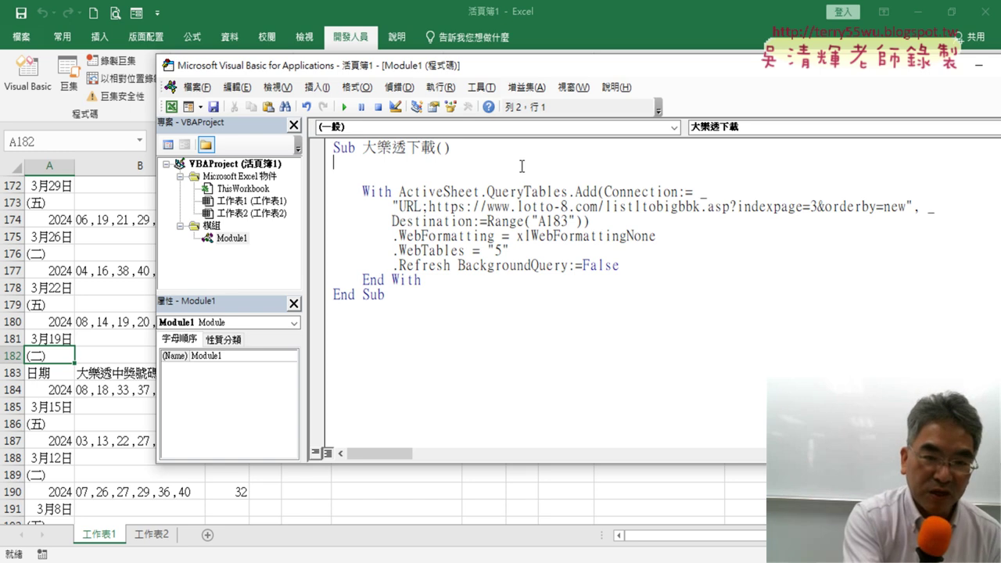
{"action": "key", "text": "Tab"}
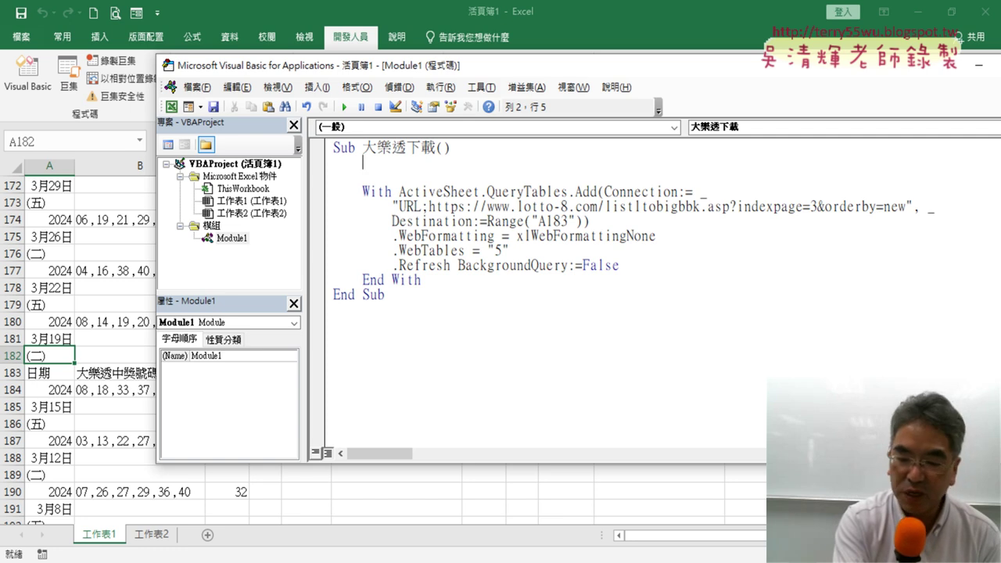
Write an empty For i = 1 To 76 loop closed by Next above the query block
{"action": "type", "text": "fo"}
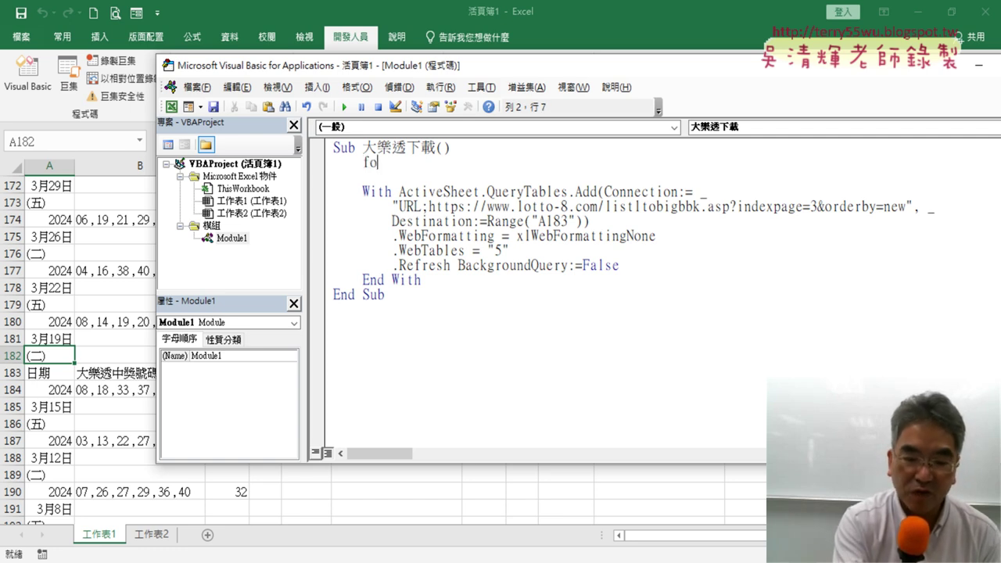
{"action": "type", "text": "r i"}
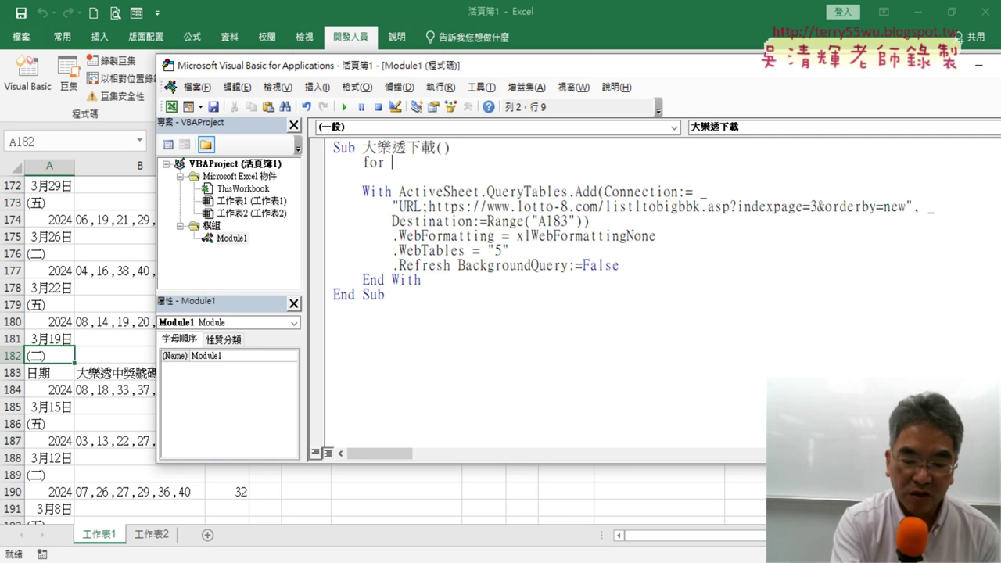
{"action": "type", "text": "=1 to"}
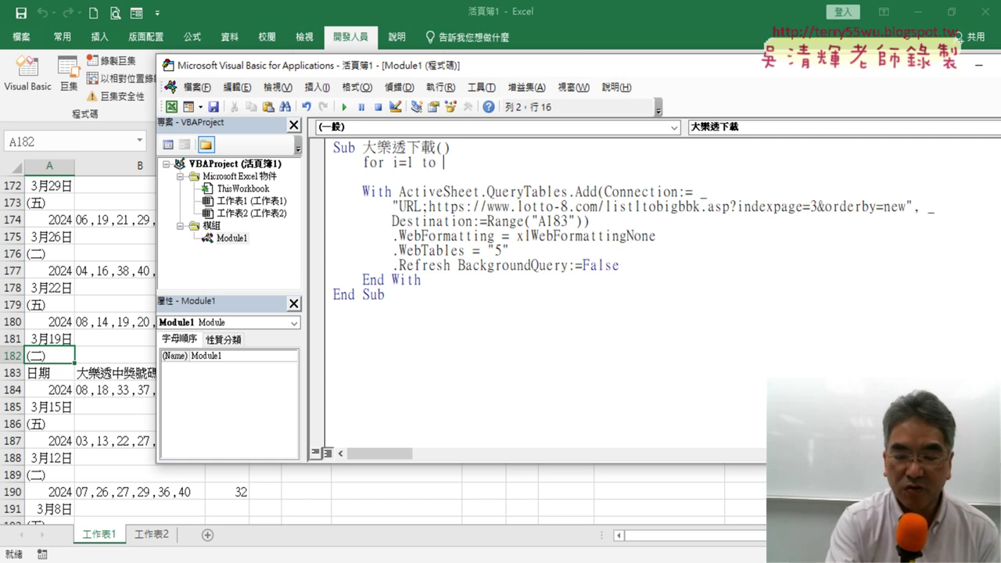
{"action": "type", "text": "6"}
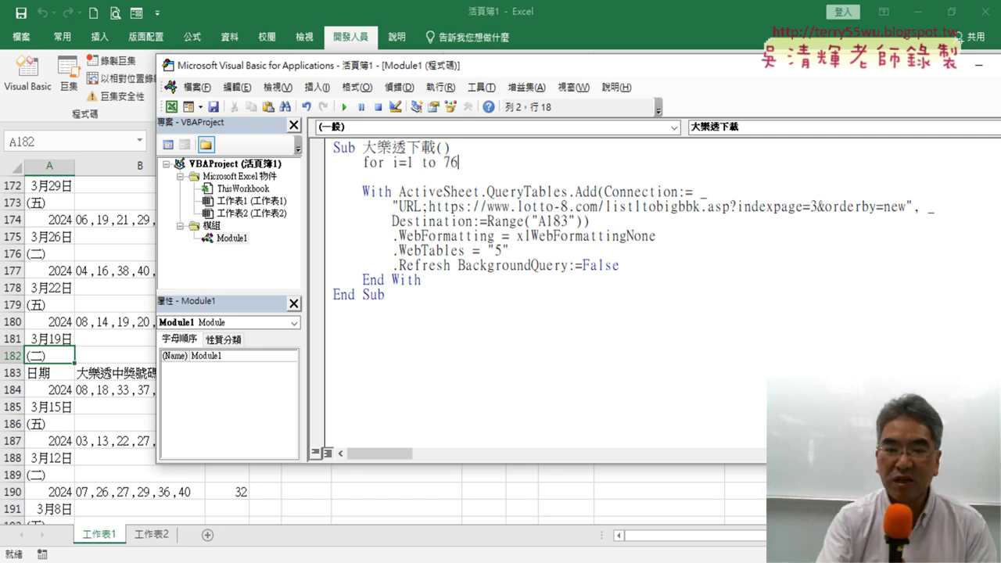
{"action": "key", "text": "Return"}
{"action": "key", "text": "Return"}
{"action": "type", "text": "ne"}
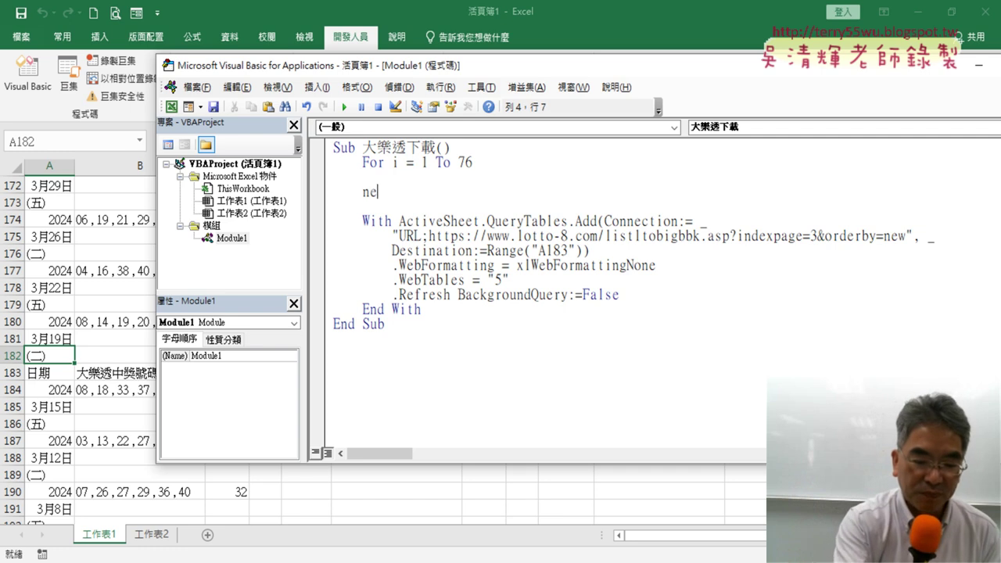
{"action": "type", "text": "xt"}
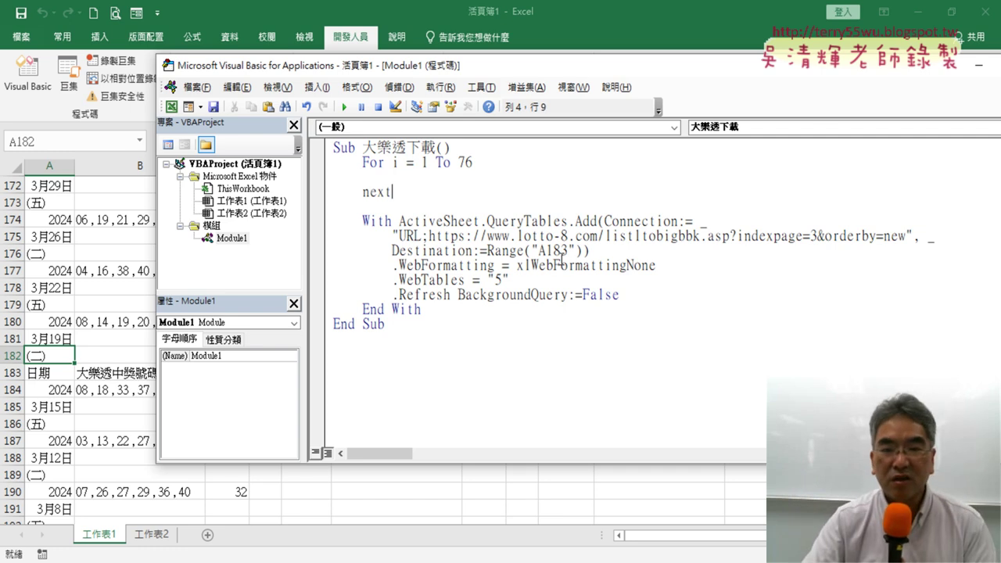
{"action": "left_click", "coordinate": [521, 265]}
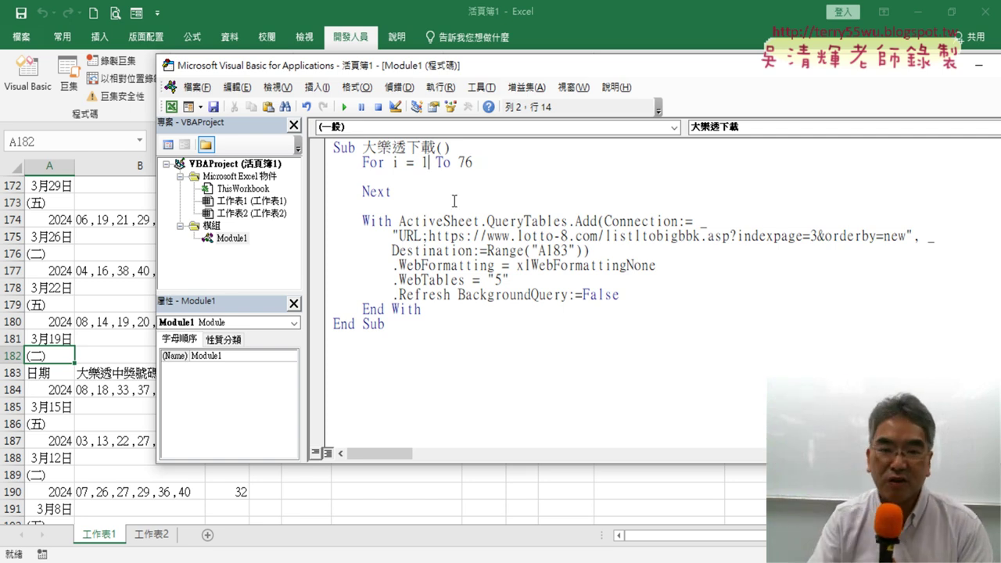
{"action": "mouse_move", "coordinate": [421, 309]}
{"action": "left_mouse_down"}
{"action": "mouse_move", "coordinate": [320, 236]}
{"action": "mouse_move", "coordinate": [320, 222]}
{"action": "left_mouse_up"}
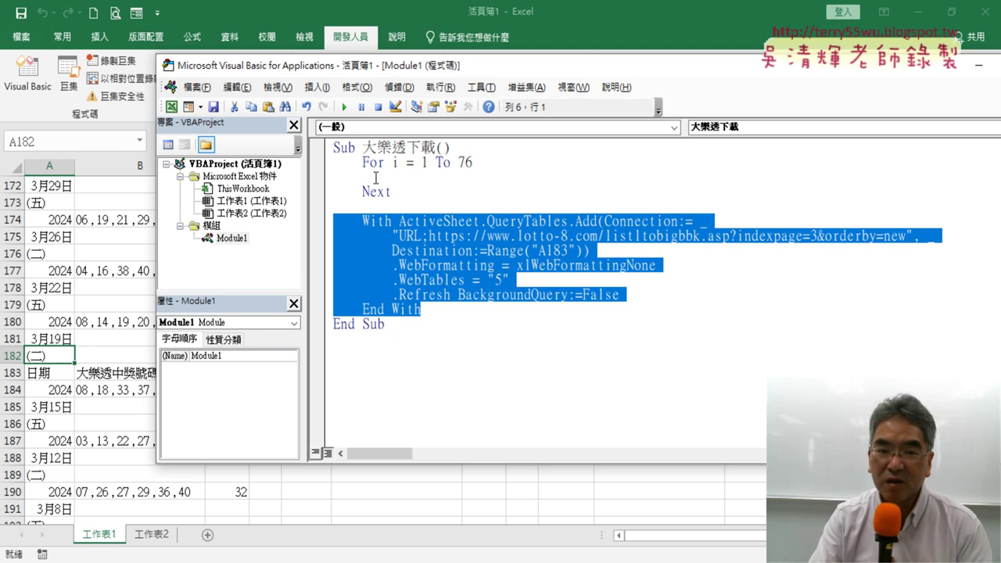
Indent the whole With…End With query block one level inside the For loop
{"action": "mouse_move", "coordinate": [421, 309]}
{"action": "left_mouse_down"}
{"action": "mouse_move", "coordinate": [330, 241]}
{"action": "mouse_move", "coordinate": [334, 227]}
{"action": "left_mouse_up"}
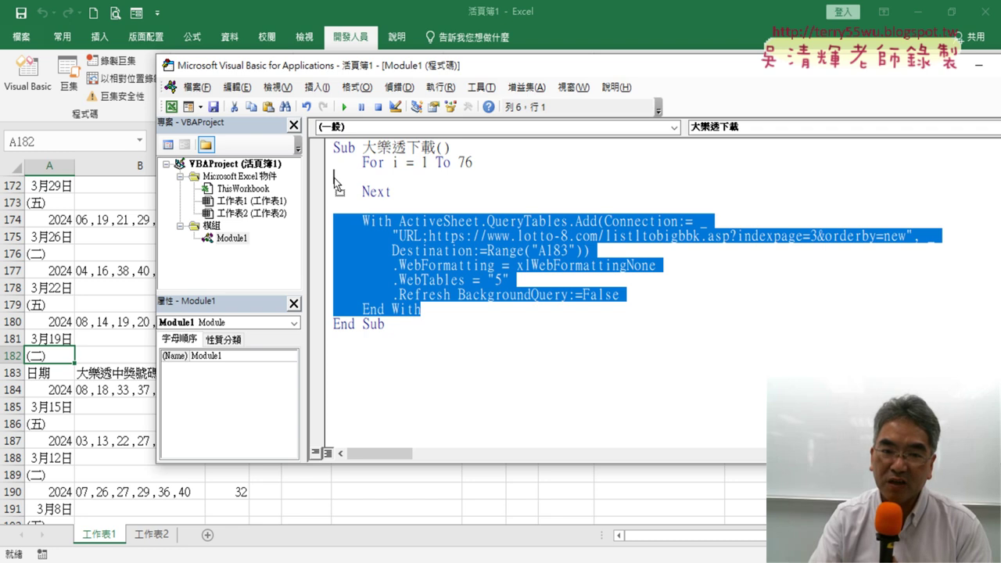
{"action": "left_click_drag", "start_coordinate": [334, 181], "coordinate": [335, 178]}
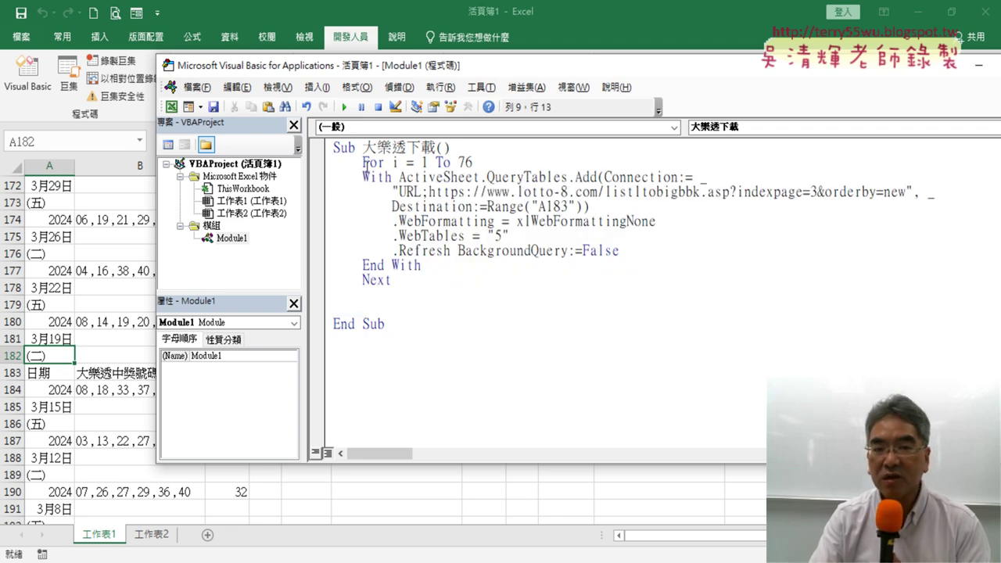
{"action": "left_click_drag", "start_coordinate": [435, 266], "coordinate": [313, 183]}
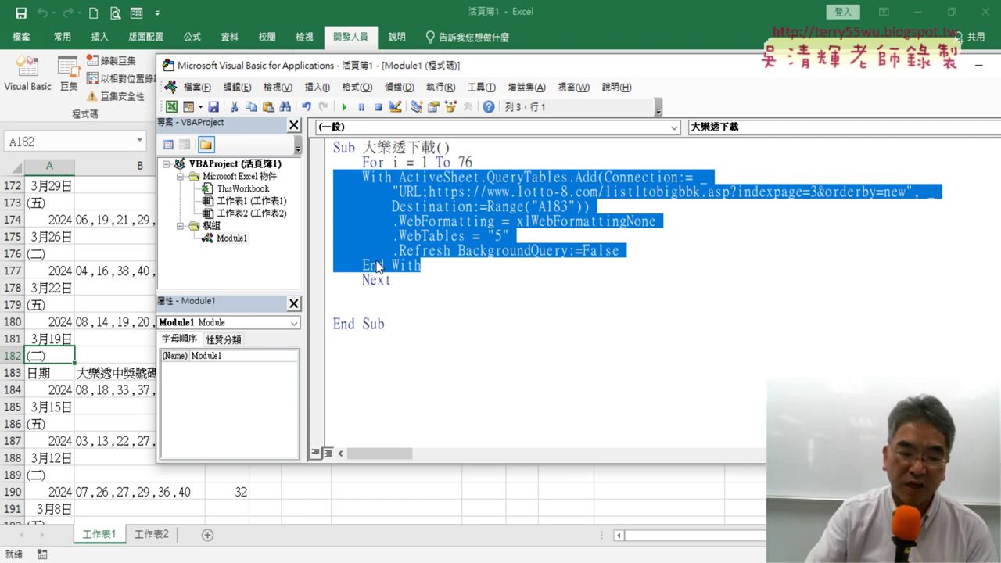
{"action": "key", "text": "Tab"}
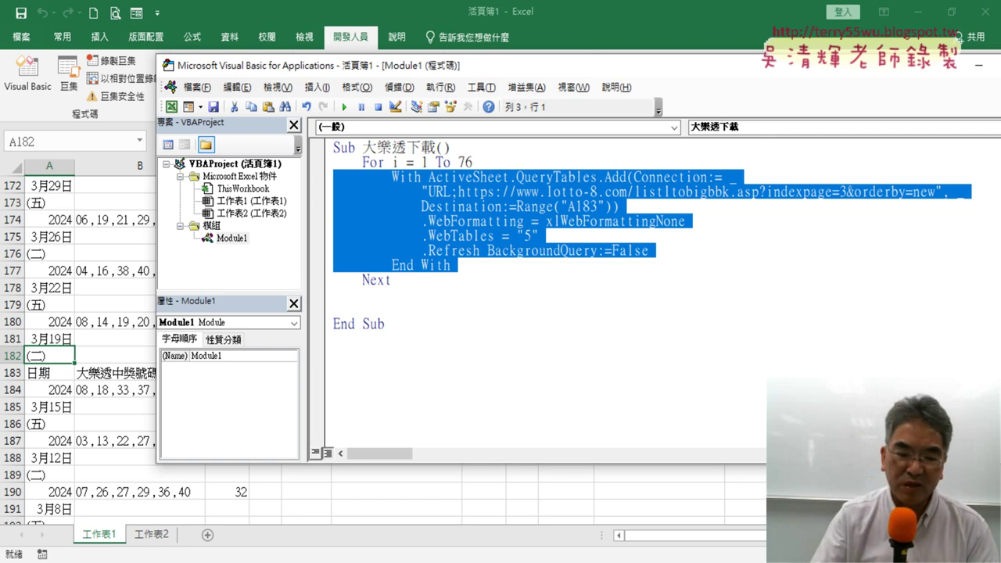
{"action": "key", "text": "shift+Tab"}
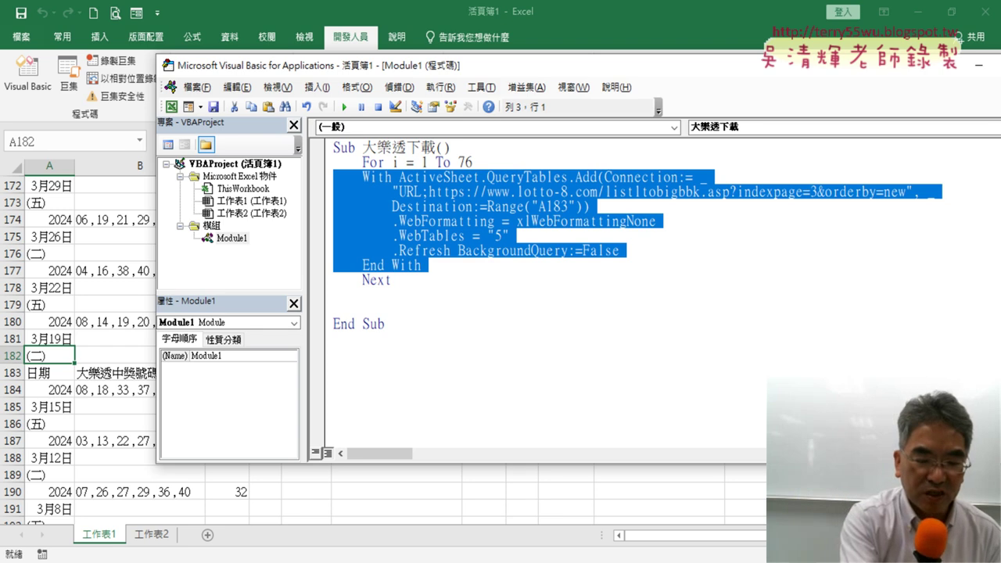
{"action": "key", "text": "Tab"}
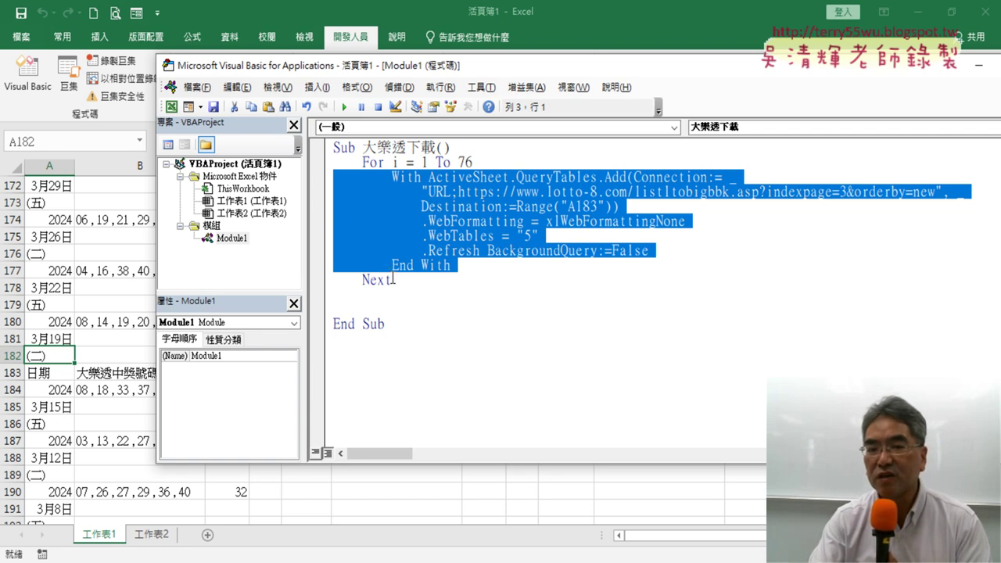
Remove the blank lines between Next and End Sub, then point out the loop variable i and page 3
{"action": "double_click", "coordinate": [390, 279]}
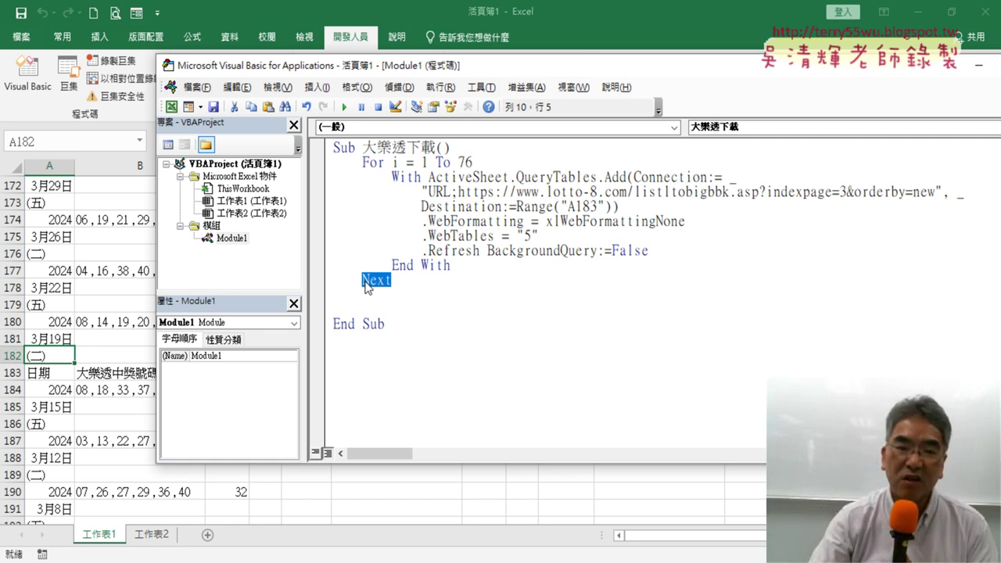
{"action": "left_click", "coordinate": [402, 279]}
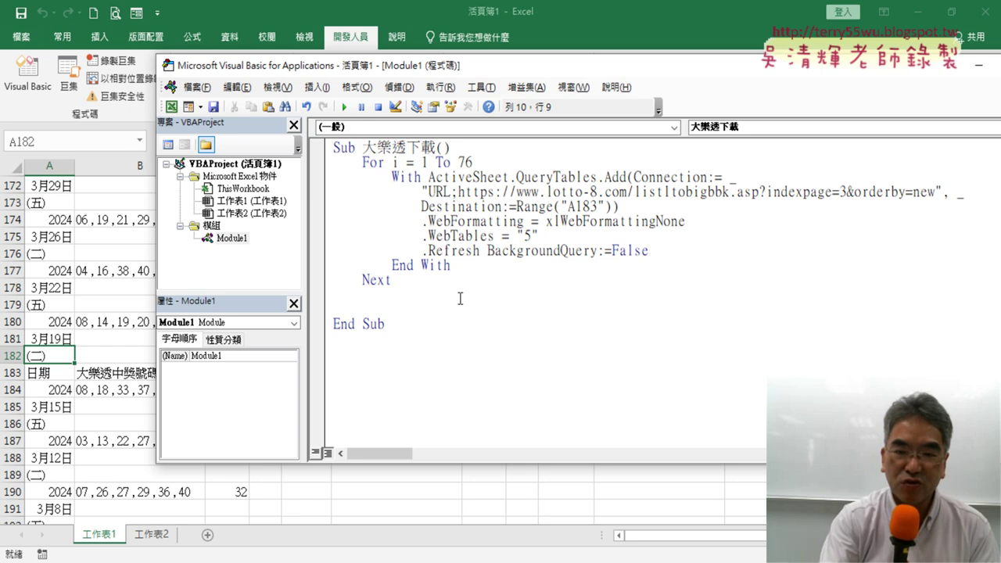
{"action": "key", "text": "Delete"}
{"action": "key", "text": "Delete"}
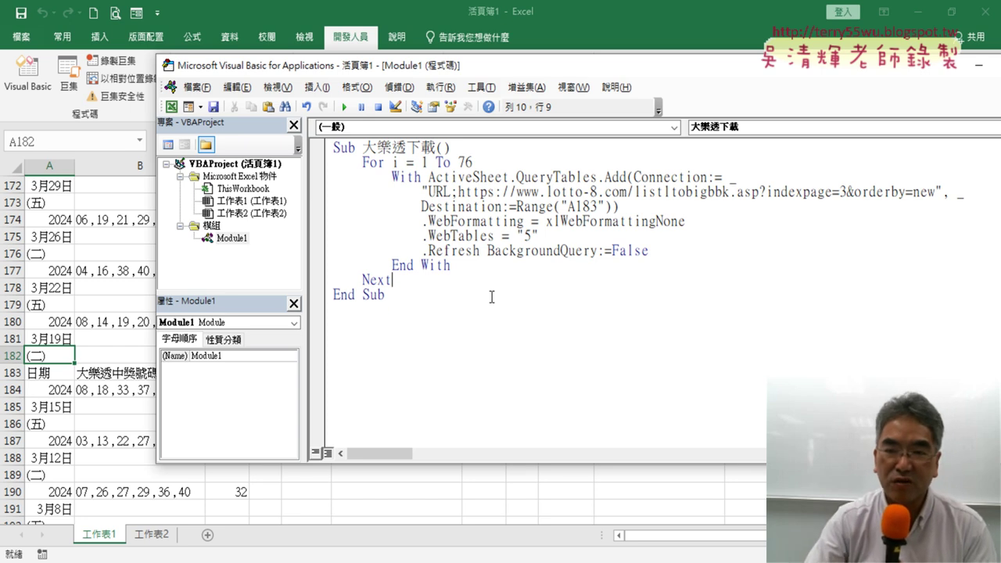
{"action": "double_click", "coordinate": [396, 162]}
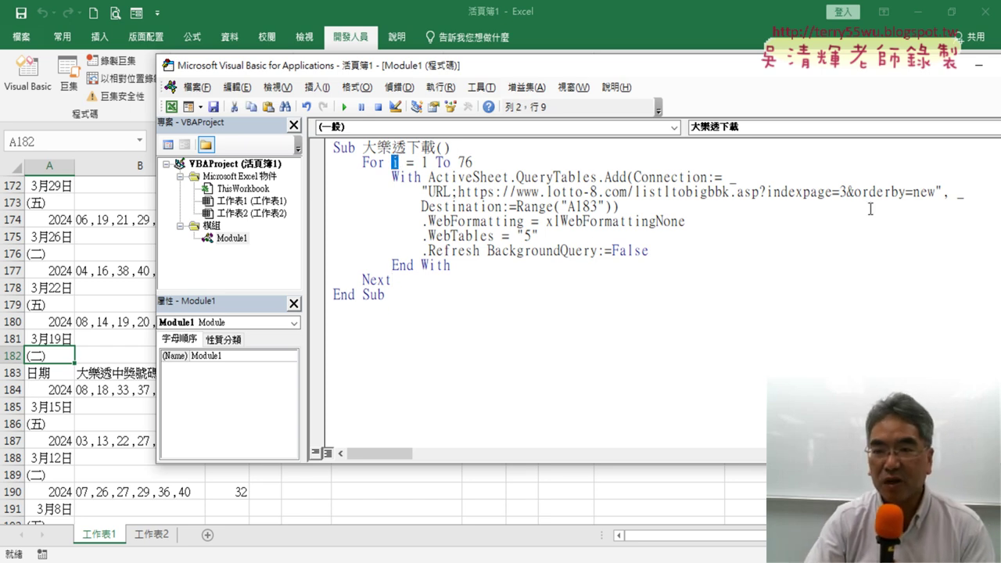
{"action": "double_click", "coordinate": [842, 191]}
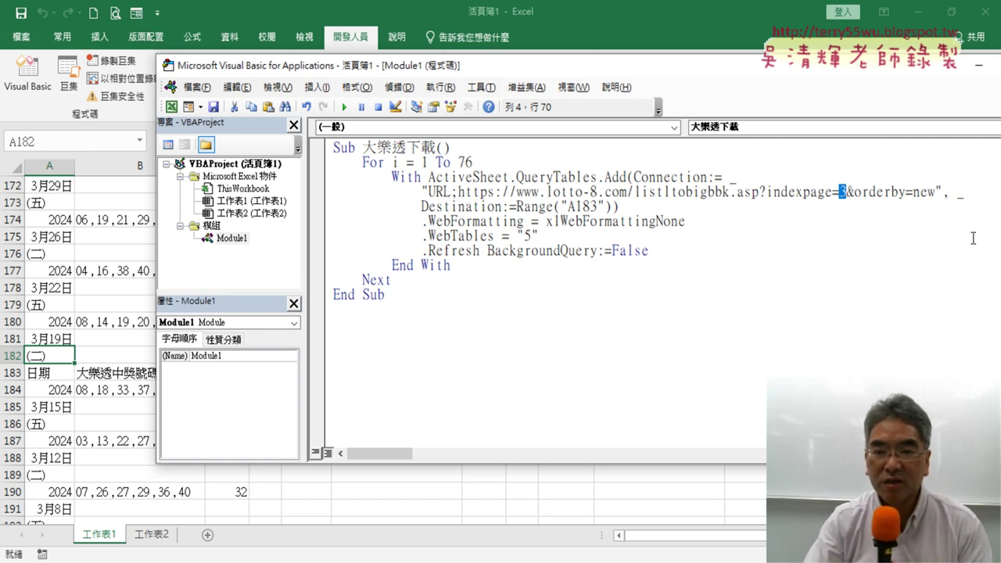
Mark loop variable i and the connection URL, try swapping page 3 for i, then undo
{"action": "double_click", "coordinate": [396, 162]}
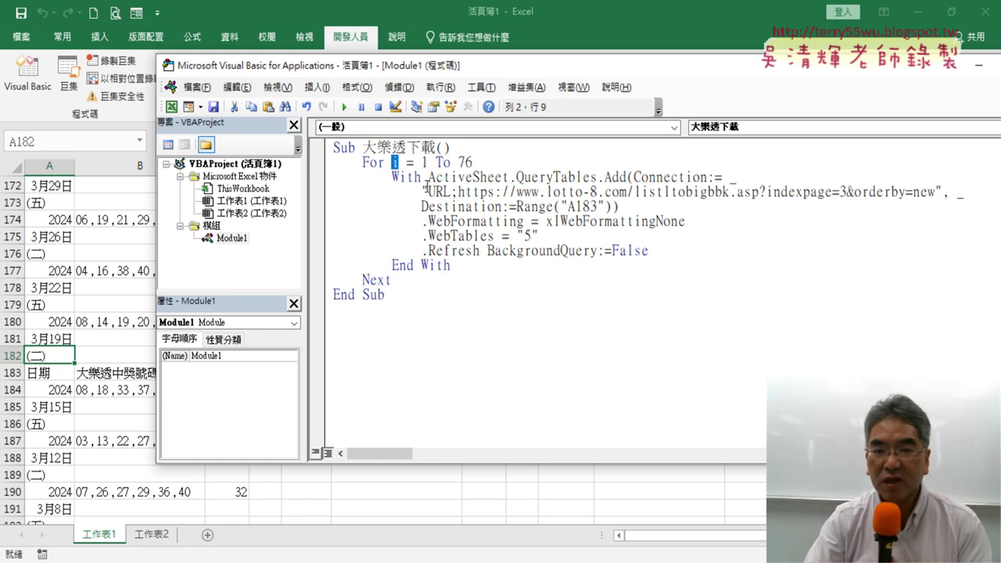
{"action": "left_click_drag", "start_coordinate": [423, 192], "coordinate": [945, 193]}
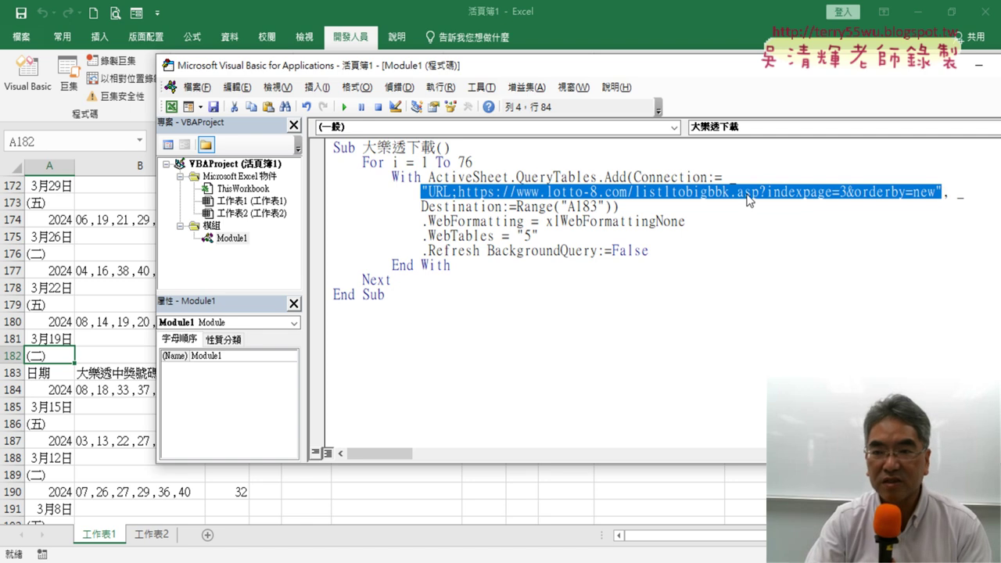
{"action": "left_click", "coordinate": [841, 193]}
{"action": "double_click", "coordinate": [845, 191]}
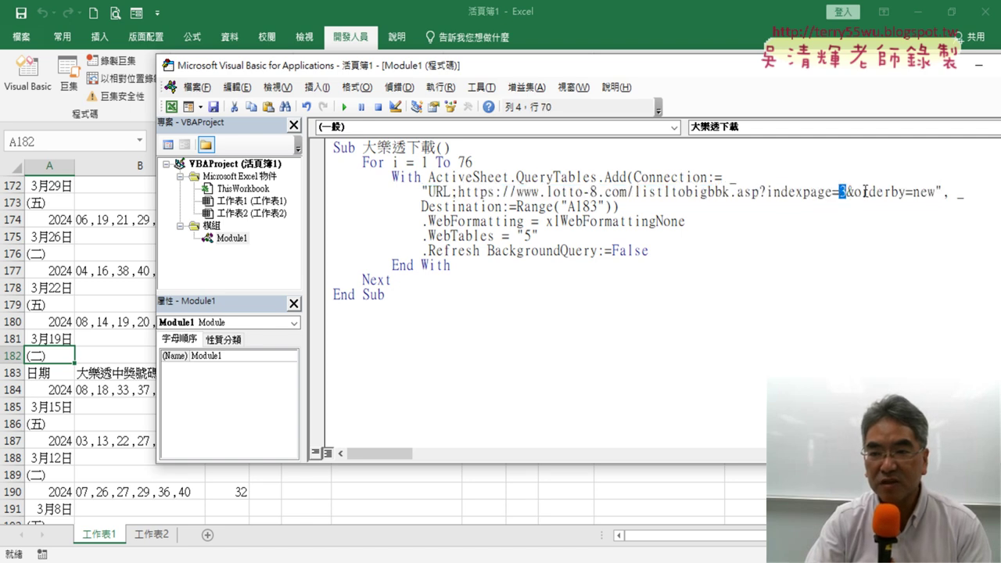
{"action": "type", "text": "i"}
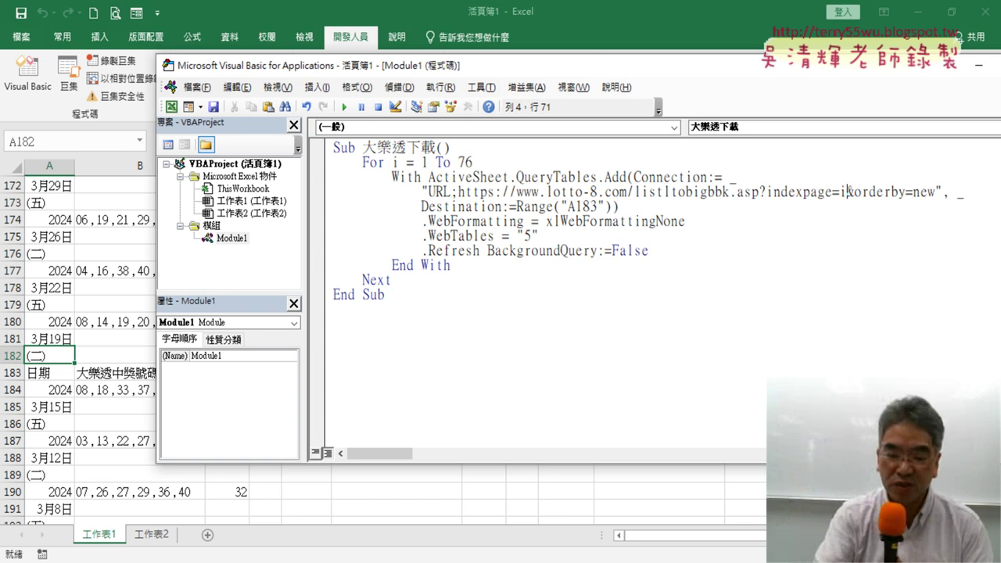
{"action": "key", "text": "ctrl+z"}
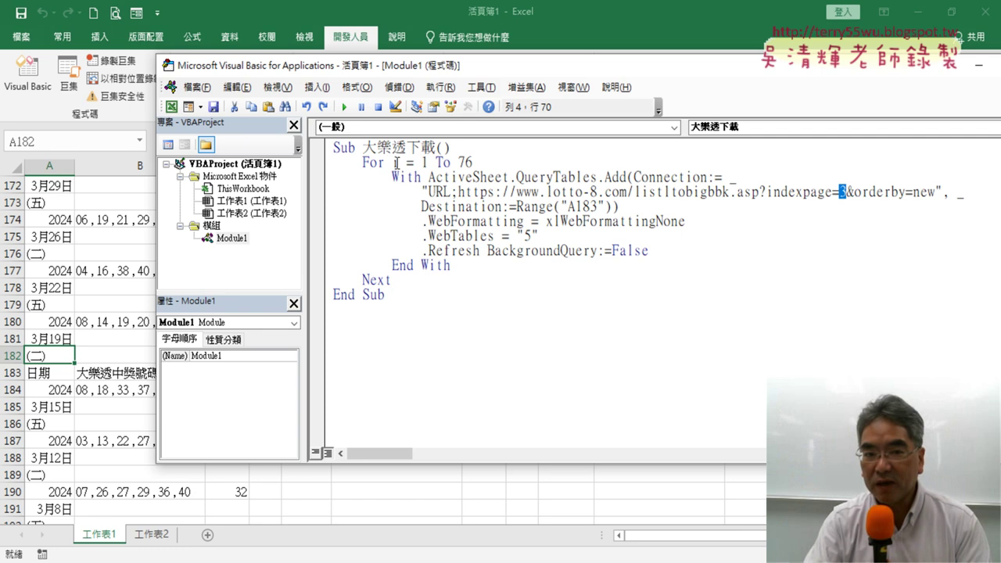
Replace the page number 3 in the URL with 1
{"action": "double_click", "coordinate": [845, 191]}
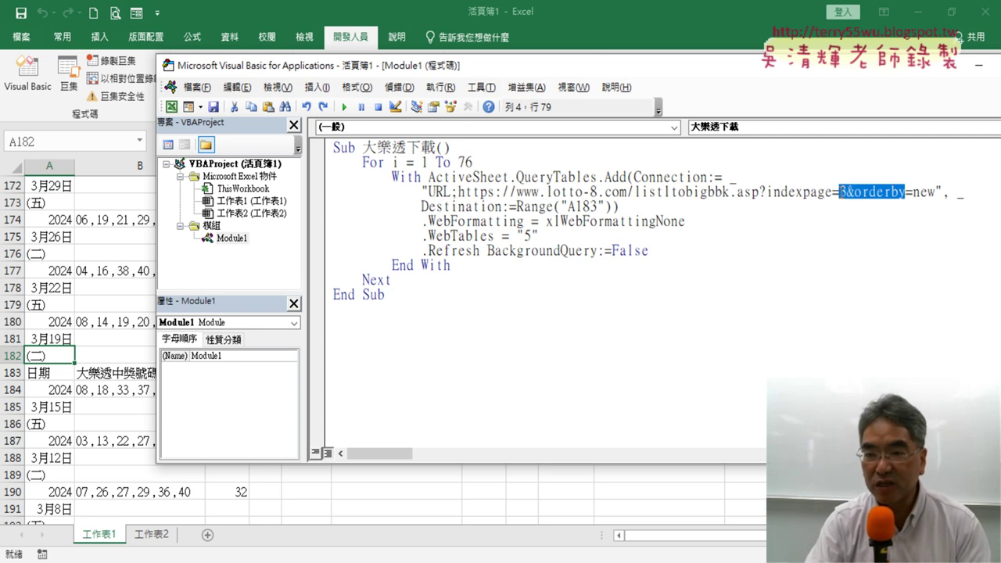
{"action": "double_click", "coordinate": [846, 190]}
{"action": "left_click", "coordinate": [845, 191]}
{"action": "double_click", "coordinate": [846, 191]}
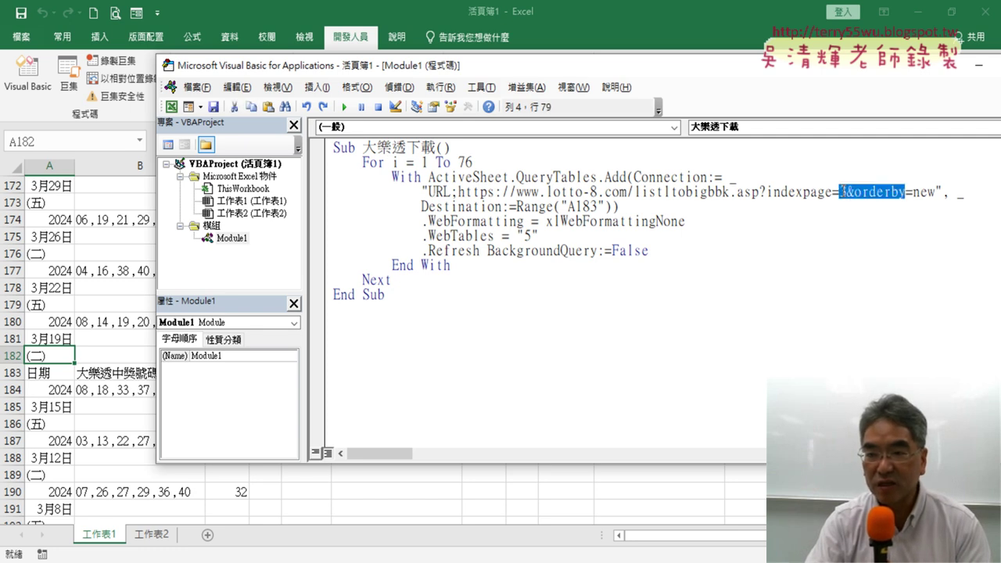
{"action": "left_click", "coordinate": [840, 191]}
{"action": "key", "text": "Delete"}
{"action": "type", "text": "1"}
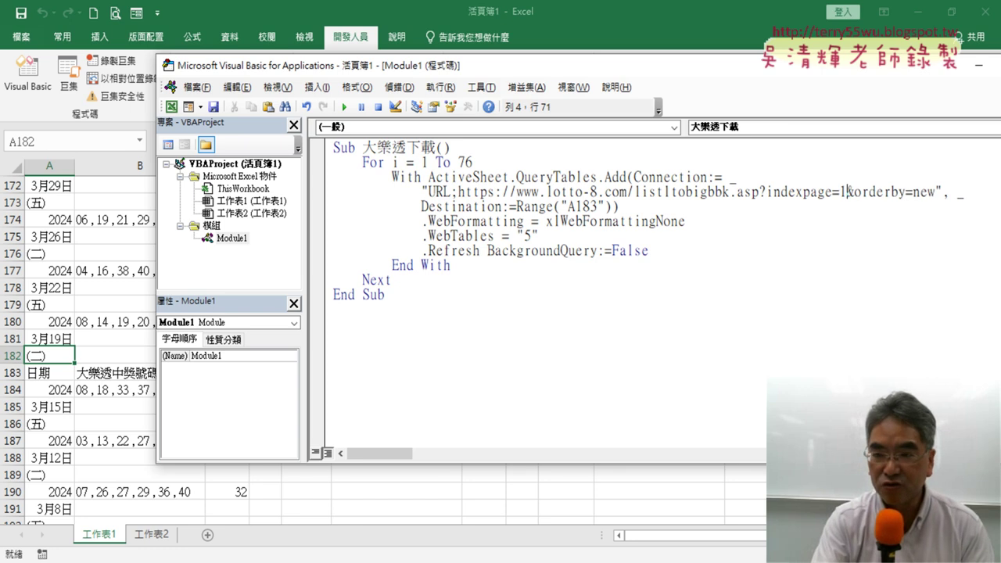
Replace that page number with " & i & " so the URL reads indexpage=" & i & "&orderby=new
{"action": "double_click", "coordinate": [843, 191]}
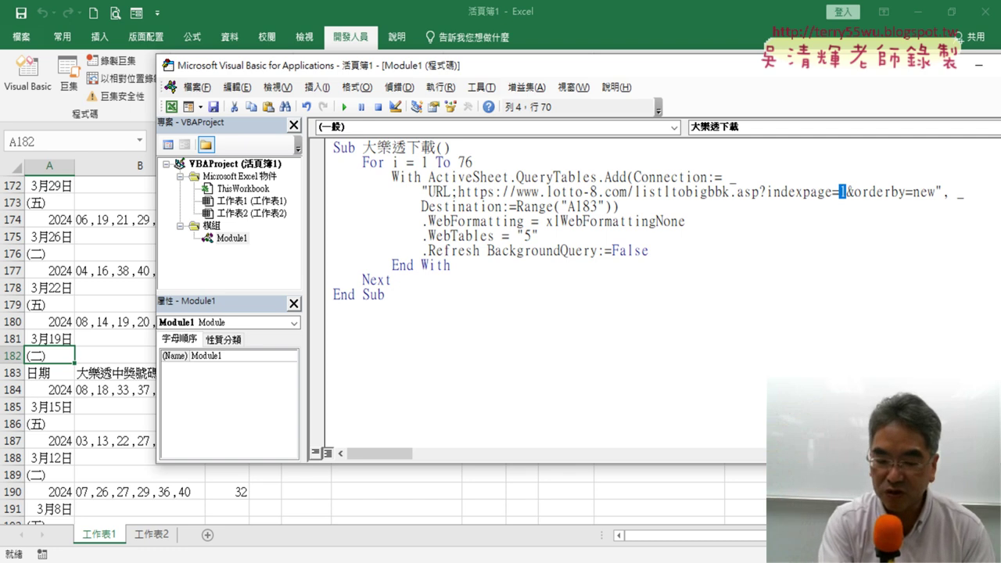
{"action": "type", "text": "\"\""}
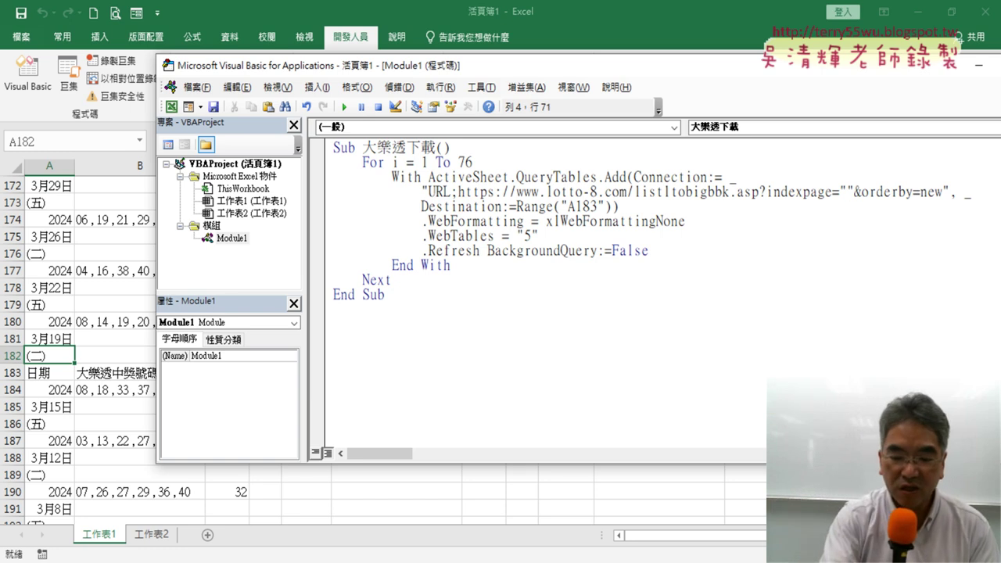
{"action": "type", "text": "&&"}
{"action": "left_click", "coordinate": [855, 191]}
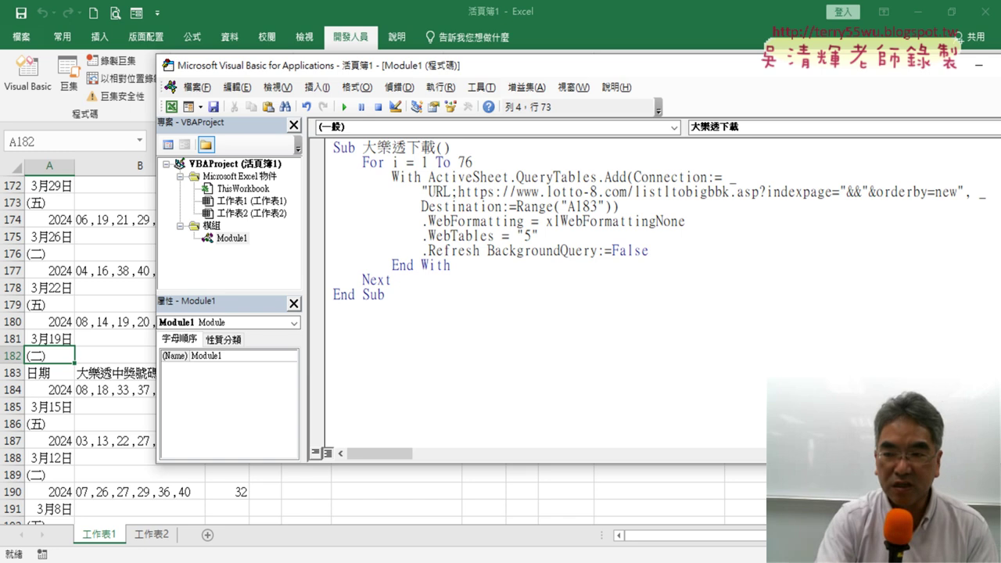
{"action": "type", "text": "i"}
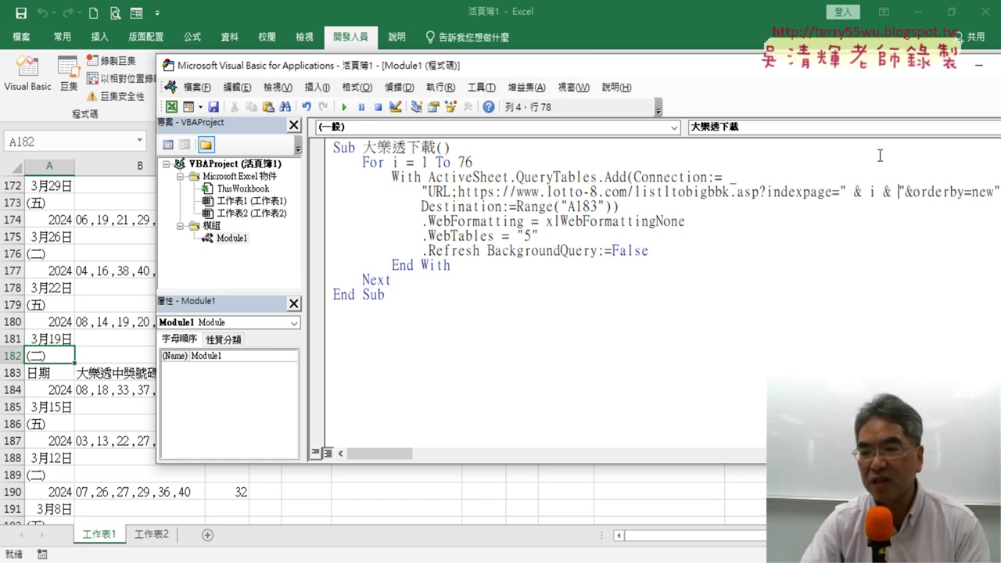
{"action": "double_click", "coordinate": [858, 192]}
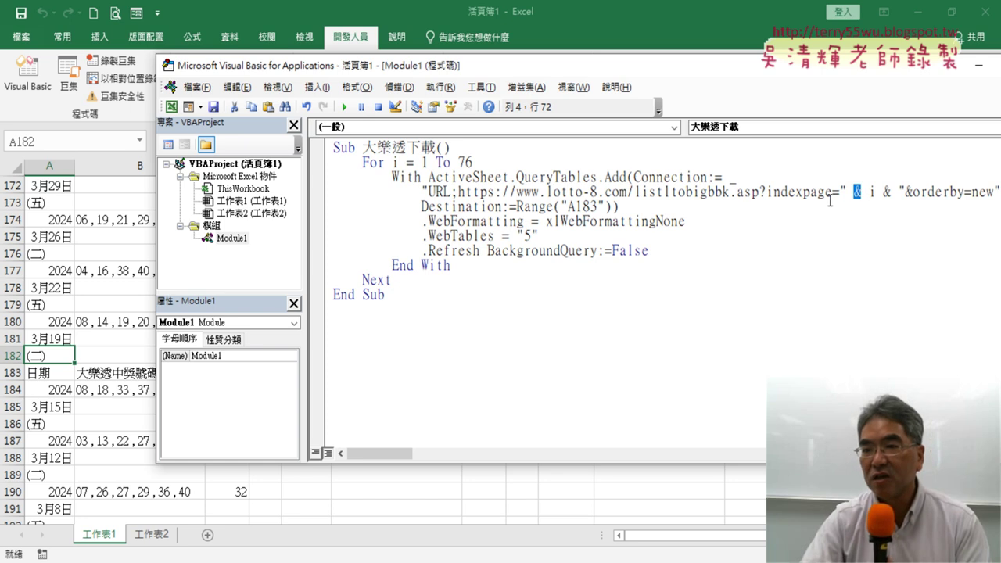
{"action": "double_click", "coordinate": [871, 191]}
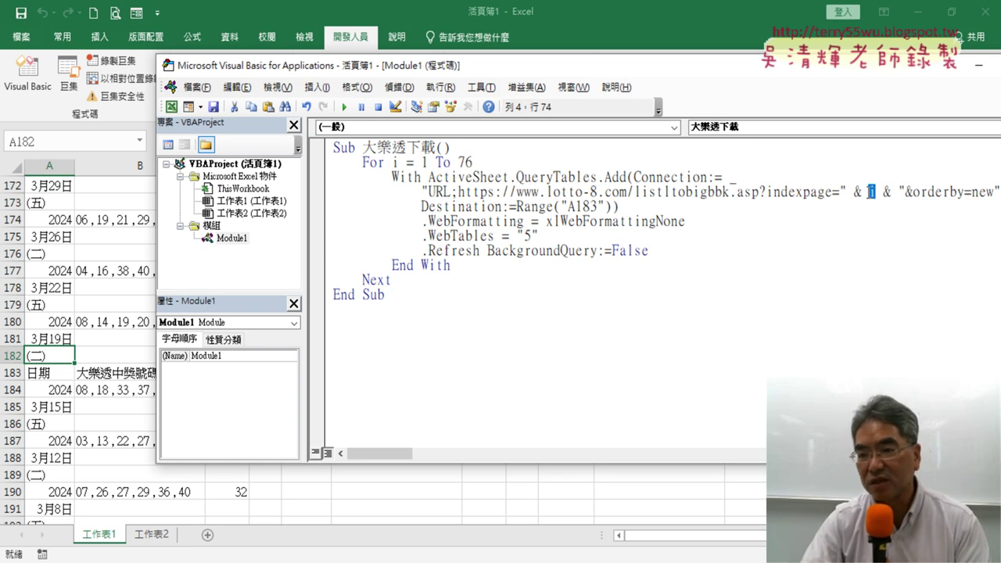
{"action": "double_click", "coordinate": [885, 191]}
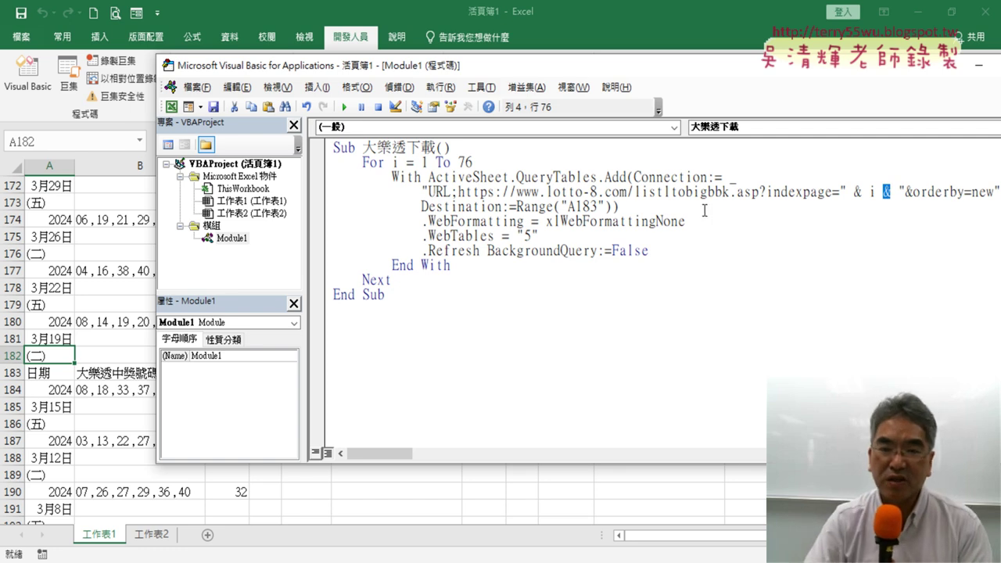
{"action": "left_click_drag", "start_coordinate": [596, 206], "coordinate": [583, 207]}
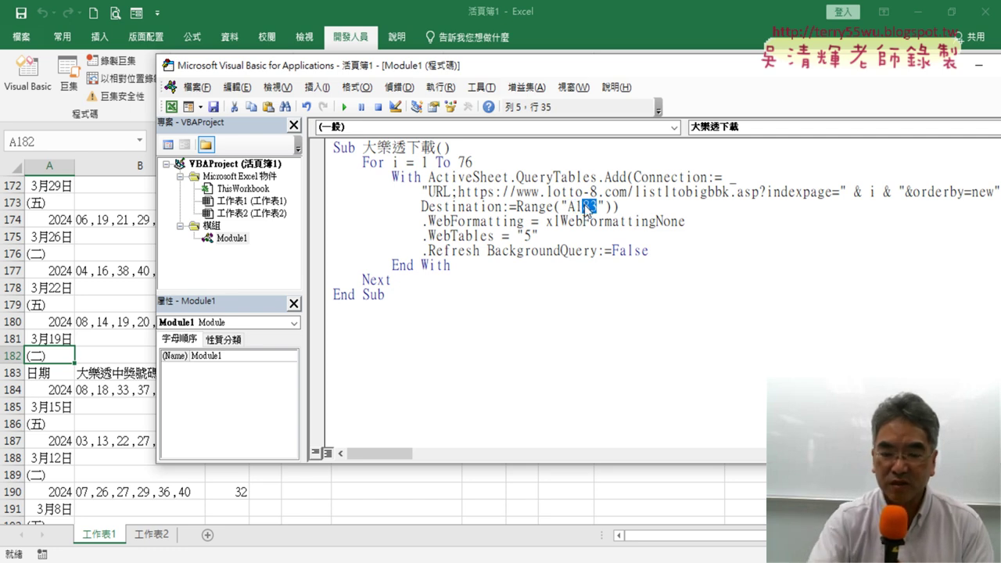
Change the destination to Range("A1") and clear the whole sheet, deleting the linked web query
{"action": "key", "text": "BackSpace"}
{"action": "left_click_drag", "start_coordinate": [519, 221], "coordinate": [524, 221]}
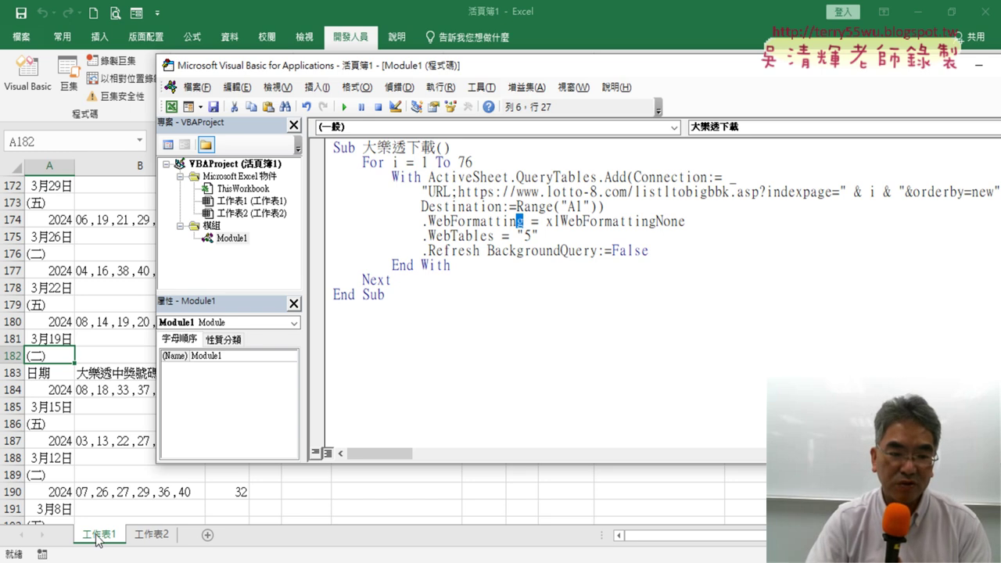
{"action": "left_click", "coordinate": [13, 164]}
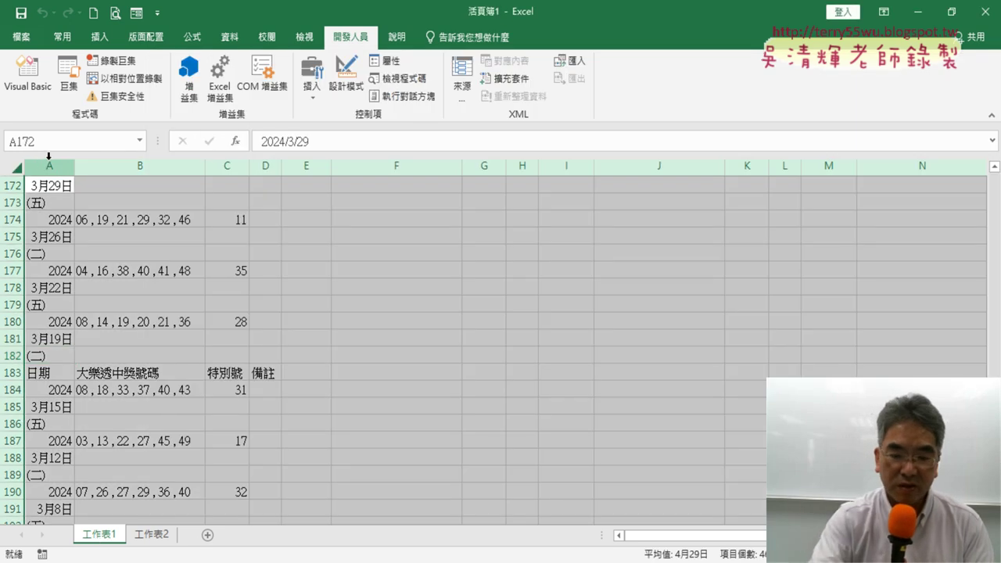
{"action": "key", "text": "Delete"}
{"action": "key", "text": "Return"}
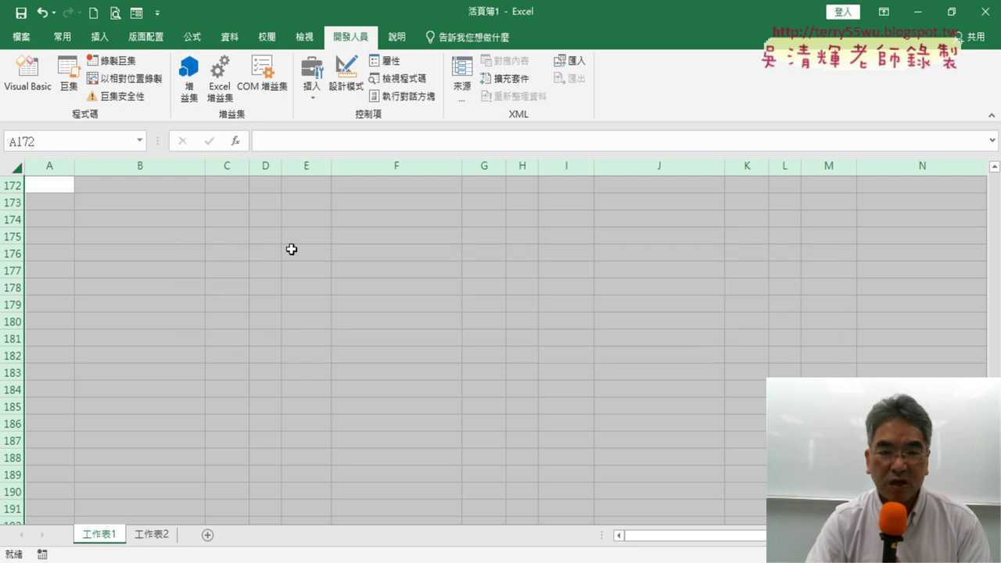
Run the 大樂透下載 macro from the VBA Editor
{"action": "left_click", "coordinate": [27, 78]}
{"action": "left_click", "coordinate": [509, 222]}
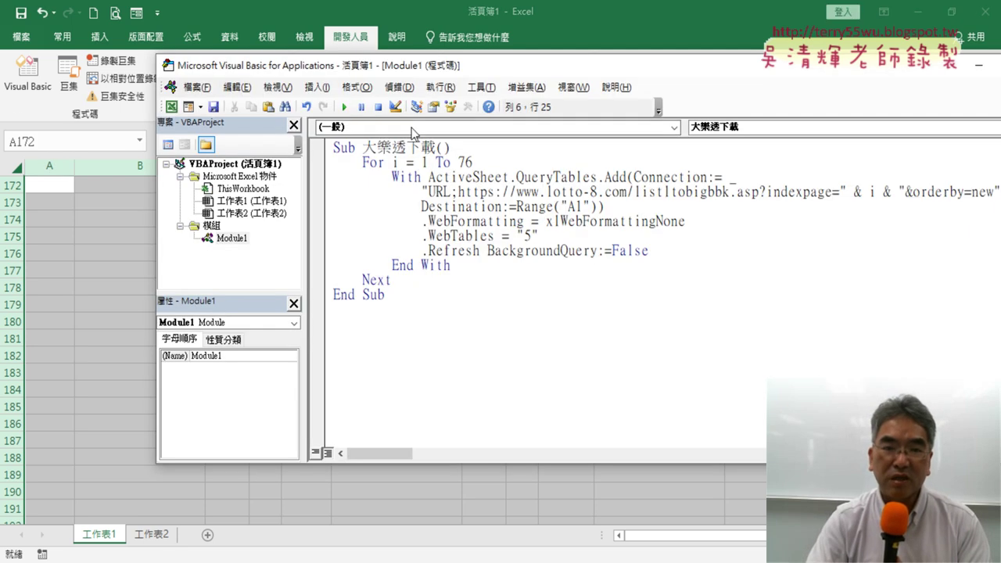
{"action": "left_click", "coordinate": [345, 107]}
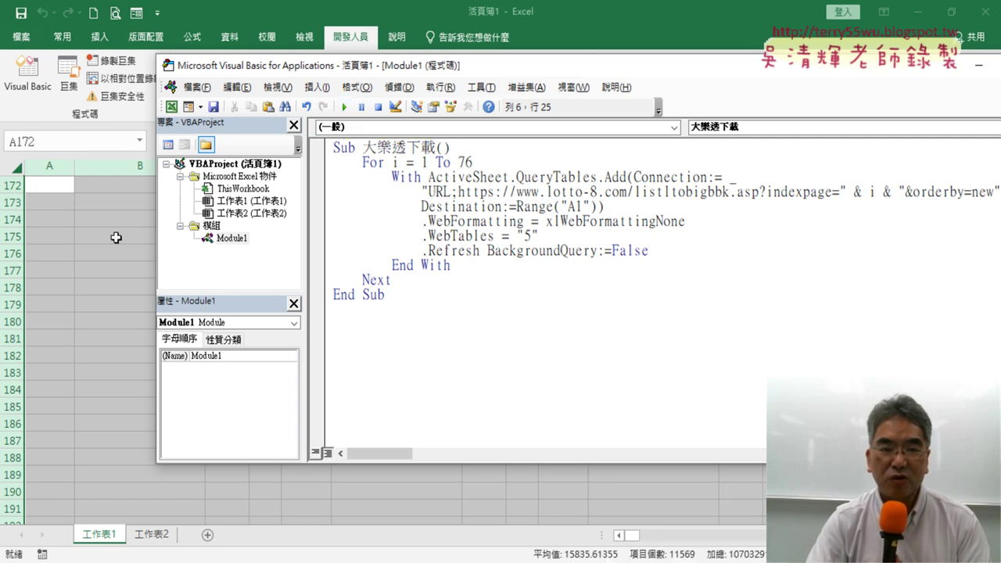
Scroll through the imported lottery results on Sheet1, then select the A1 destination in the code
{"action": "left_click", "coordinate": [84, 270]}
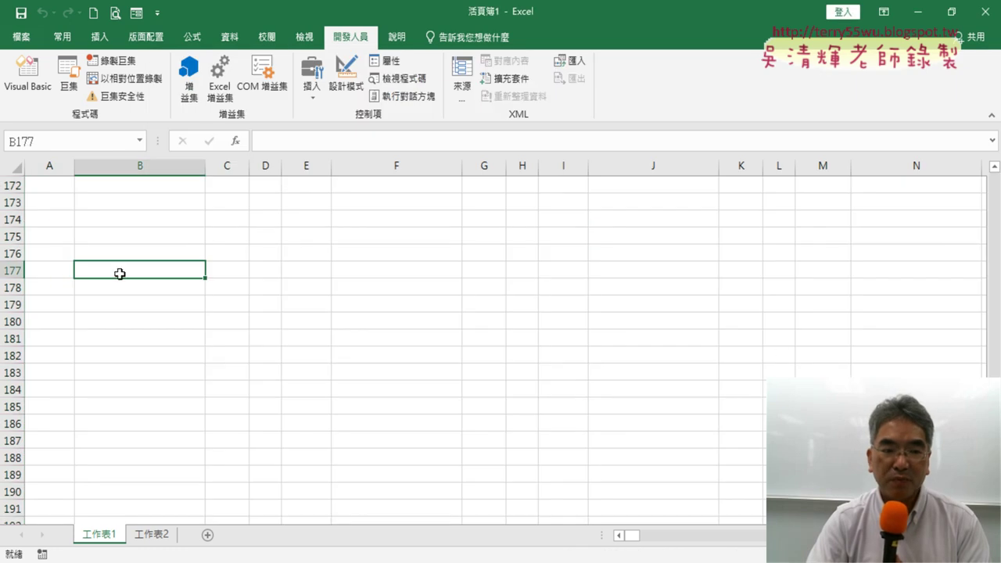
{"action": "scroll", "coordinate": [500, 344], "scroll_direction": "up", "scroll_amount": 20}
{"action": "scroll", "coordinate": [500, 344], "scroll_direction": "up", "scroll_amount": 7}
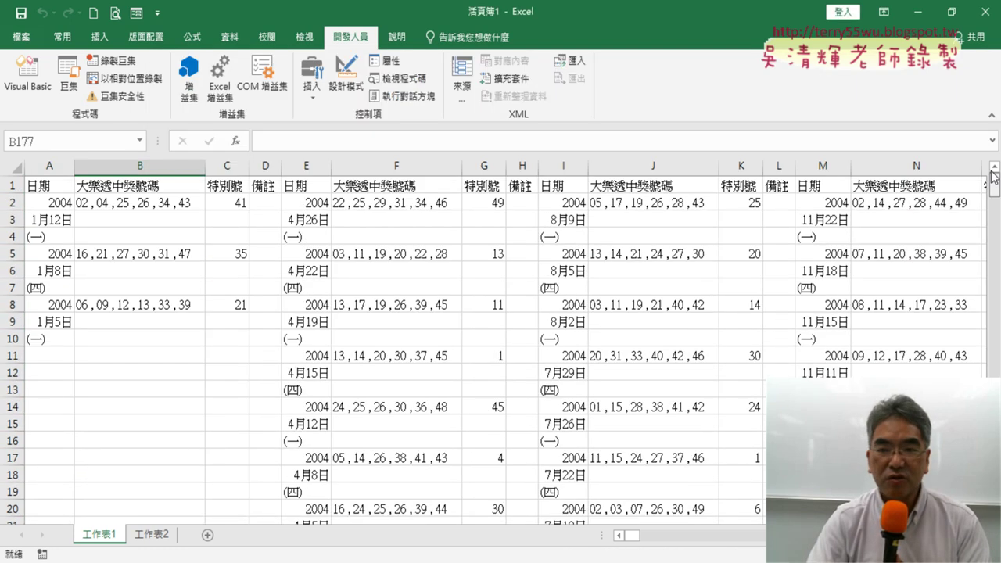
{"action": "mouse_move", "coordinate": [631, 536]}
{"action": "left_mouse_down"}
{"action": "mouse_move", "coordinate": [836, 537]}
{"action": "mouse_move", "coordinate": [790, 538]}
{"action": "left_mouse_up"}
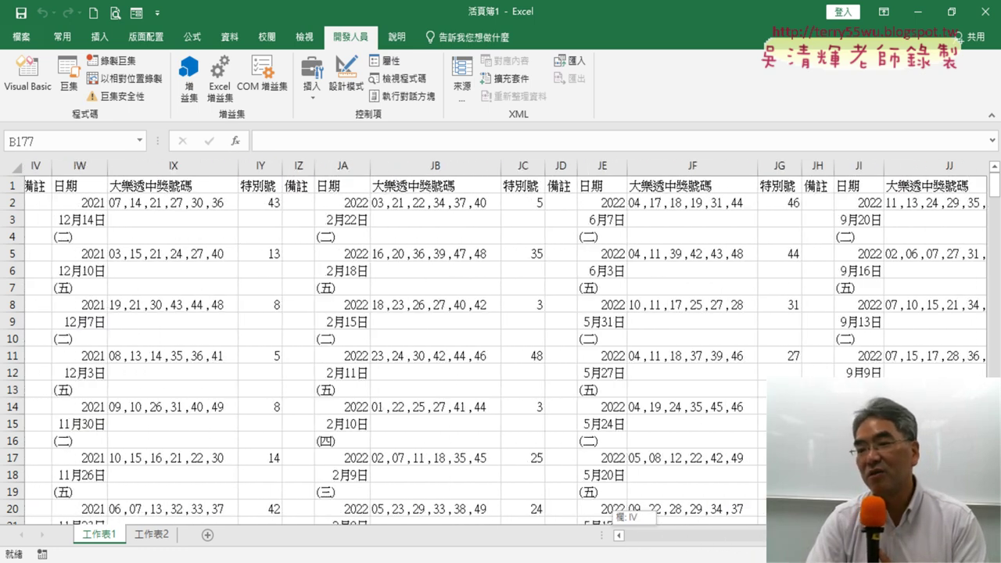
{"action": "left_click", "coordinate": [28, 78]}
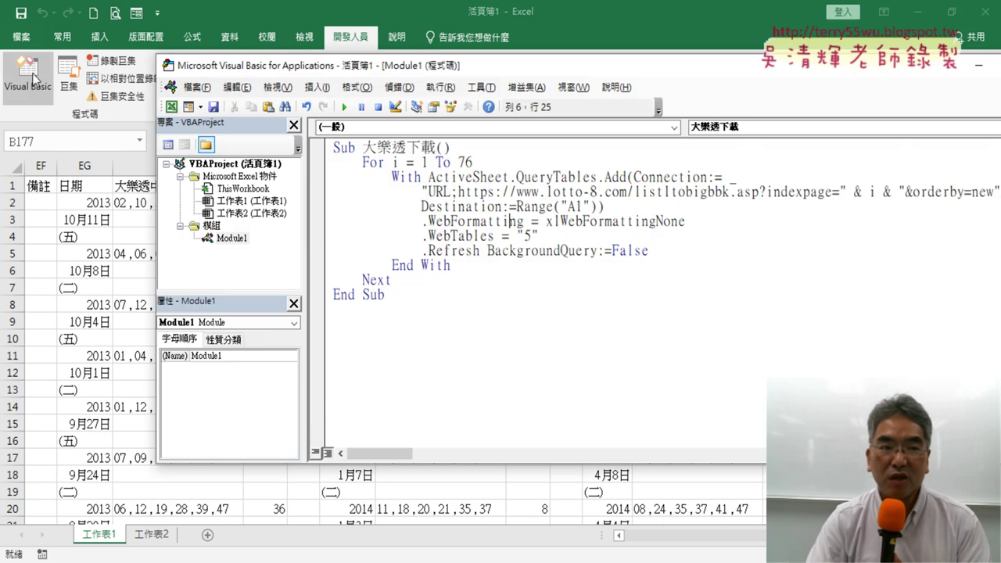
{"action": "double_click", "coordinate": [581, 206]}
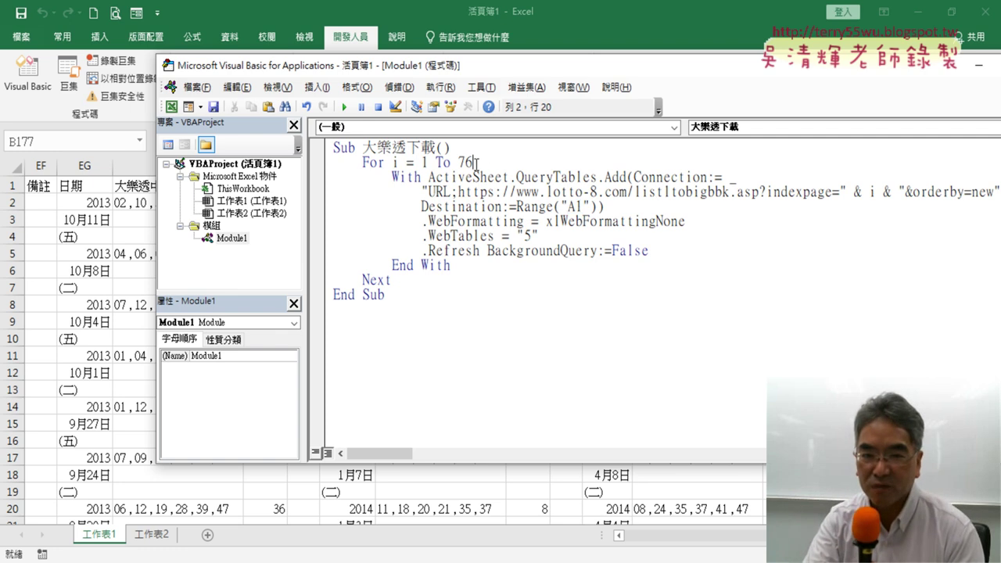
Prefix the Sub name with 批次 so it reads 批次大樂透下載, then select the URL's page-number part
{"action": "left_click_drag", "start_coordinate": [472, 162], "coordinate": [376, 161]}
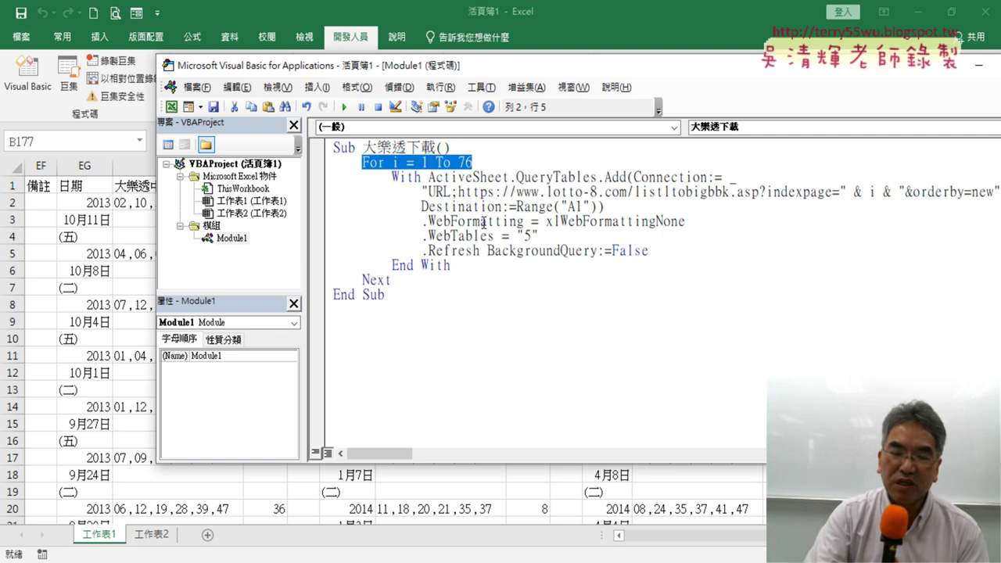
{"action": "left_click_drag", "start_coordinate": [362, 147], "coordinate": [422, 147]}
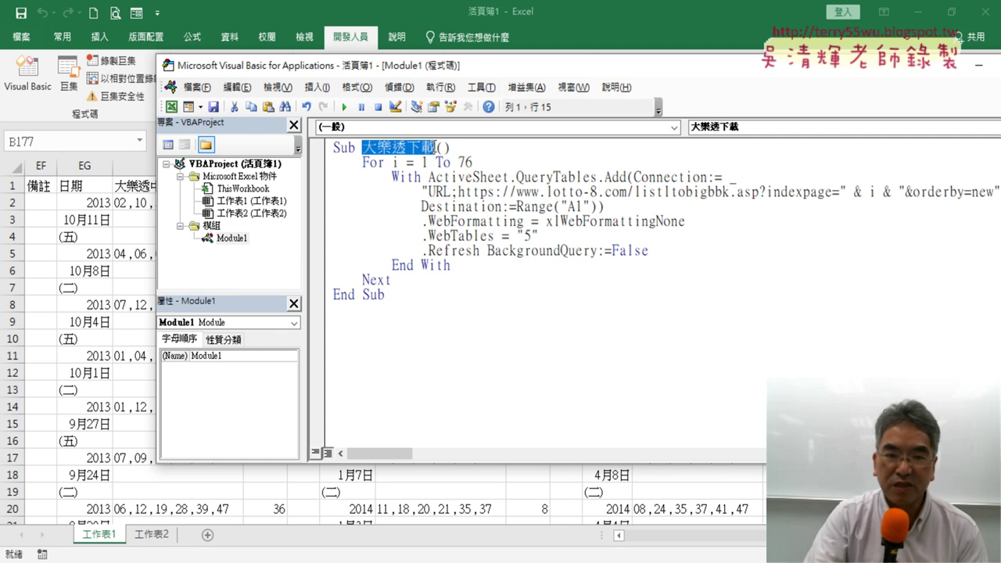
{"action": "left_click", "coordinate": [362, 147]}
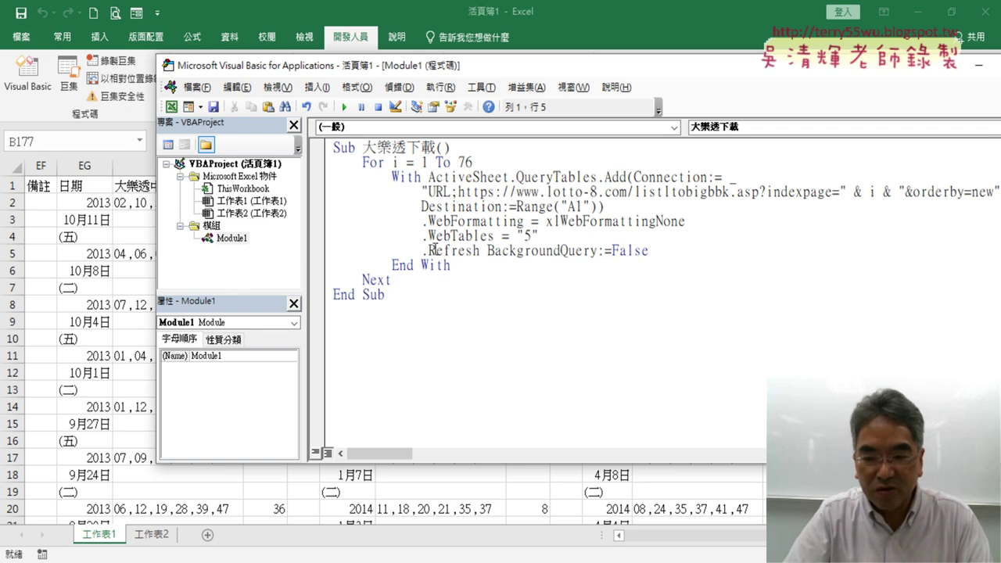
{"action": "key", "text": "Delete"}
{"action": "type", "text": "批"}
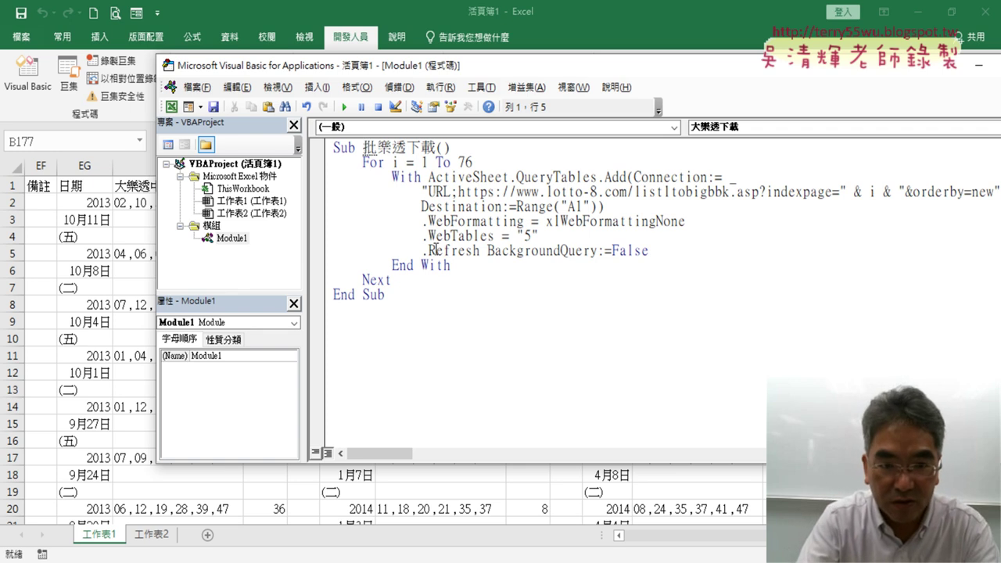
{"action": "key", "text": "Delete"}
{"action": "key", "text": "Delete"}
{"action": "type", "text": "次"}
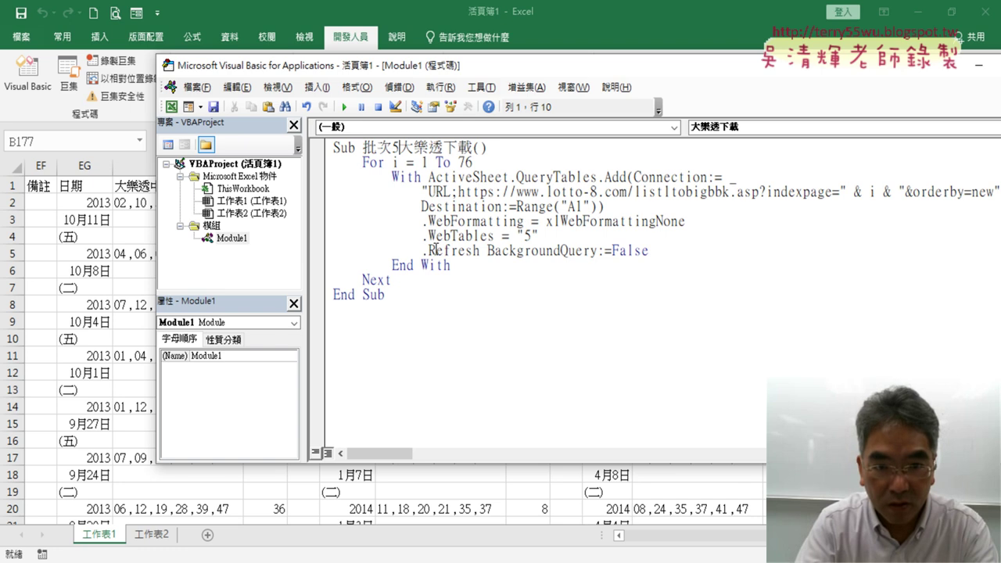
{"action": "type", "text": "大樂透"}
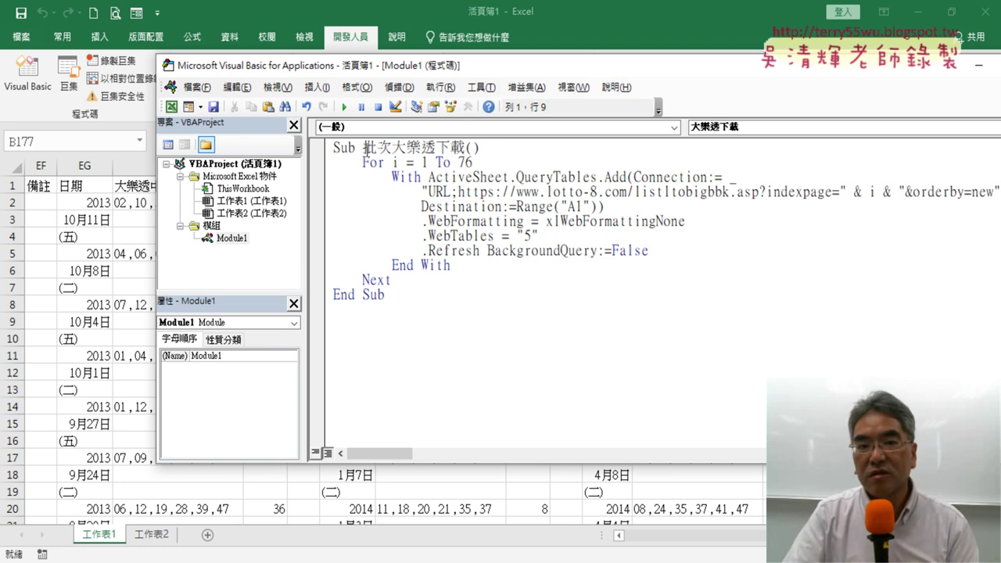
{"action": "left_click_drag", "start_coordinate": [362, 147], "coordinate": [393, 147]}
{"action": "left_click", "coordinate": [452, 148]}
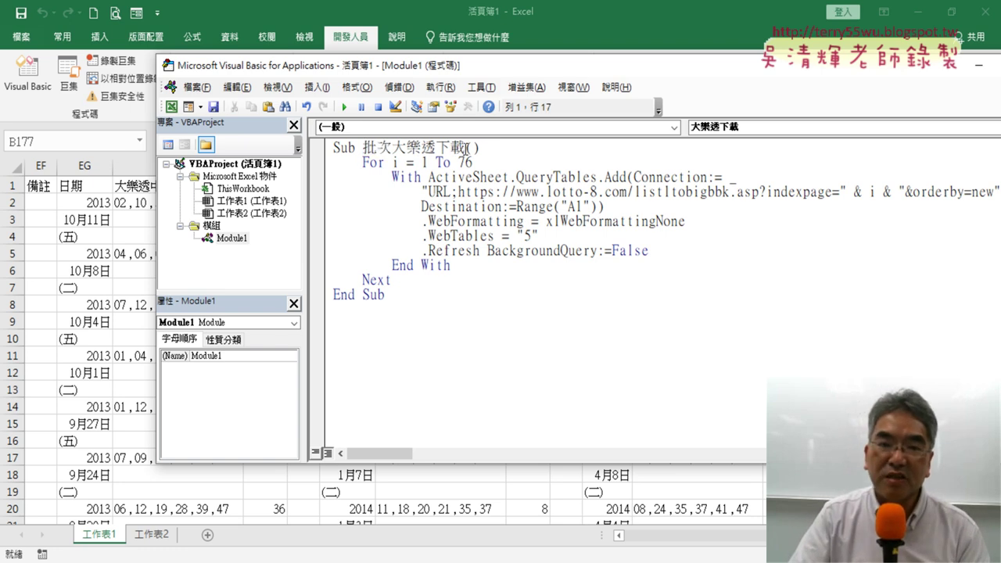
{"action": "mouse_move", "coordinate": [467, 148]}
{"action": "left_mouse_down"}
{"action": "mouse_move", "coordinate": [391, 148]}
{"action": "mouse_move", "coordinate": [473, 162]}
{"action": "left_mouse_up"}
{"action": "left_click", "coordinate": [393, 147]}
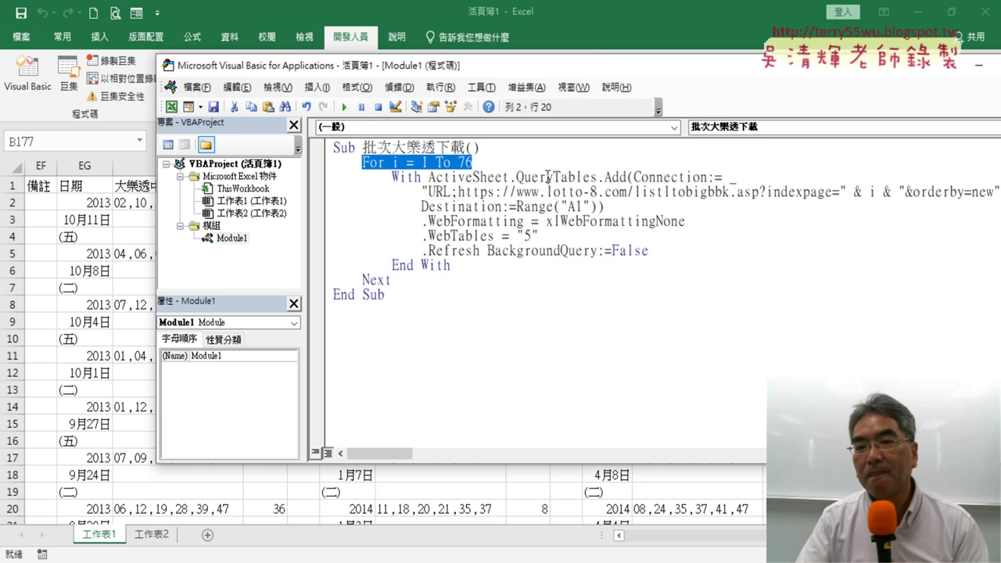
{"action": "left_click_drag", "start_coordinate": [840, 190], "coordinate": [905, 191]}
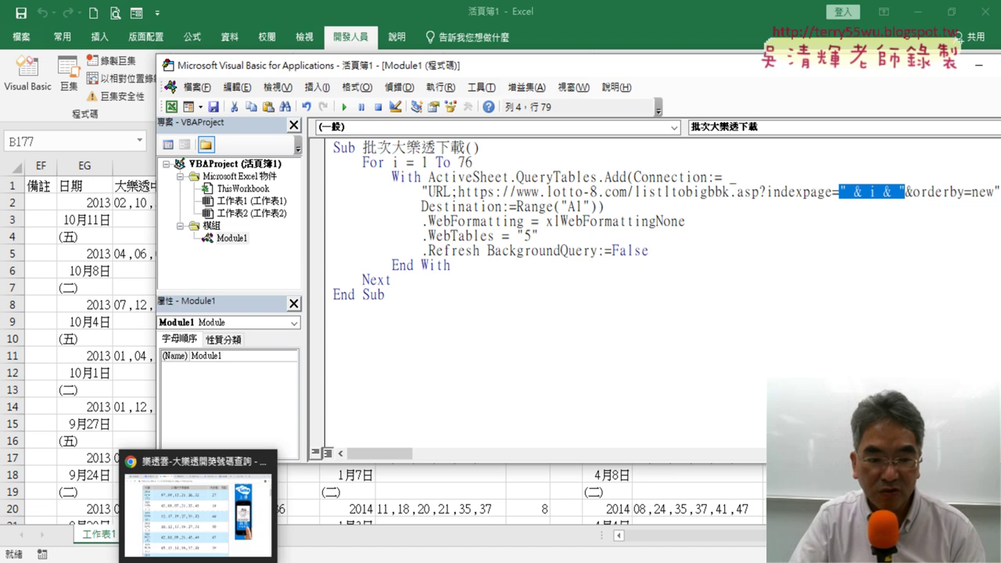
Switch to the Google Docs lesson notes and scroll to the 改為批次下載 code
{"action": "left_click", "coordinate": [200, 504]}
{"action": "left_click", "coordinate": [179, 16]}
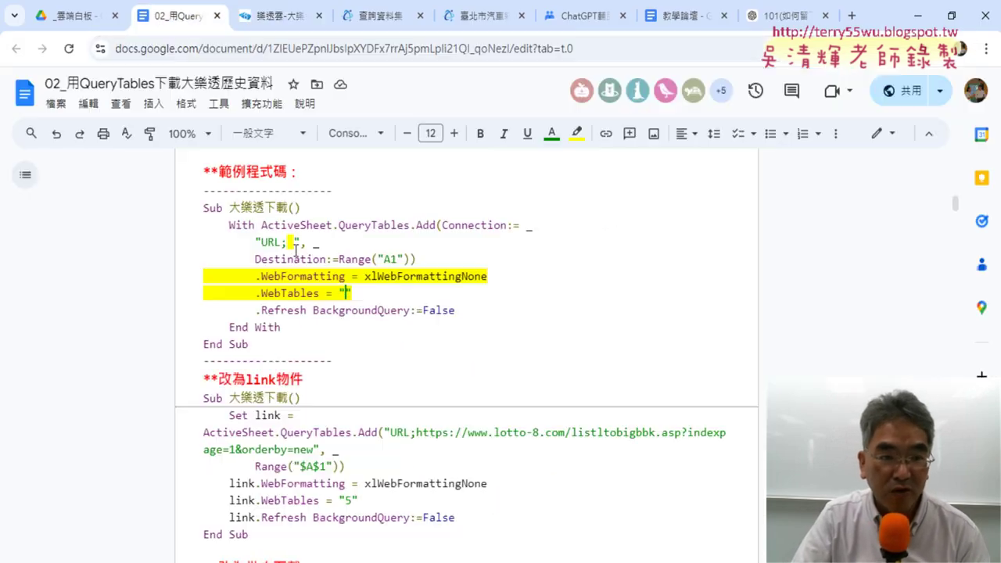
{"action": "scroll", "coordinate": [362, 316], "scroll_direction": "down", "scroll_amount": 2}
{"action": "scroll", "coordinate": [252, 261], "scroll_direction": "down", "scroll_amount": 2}
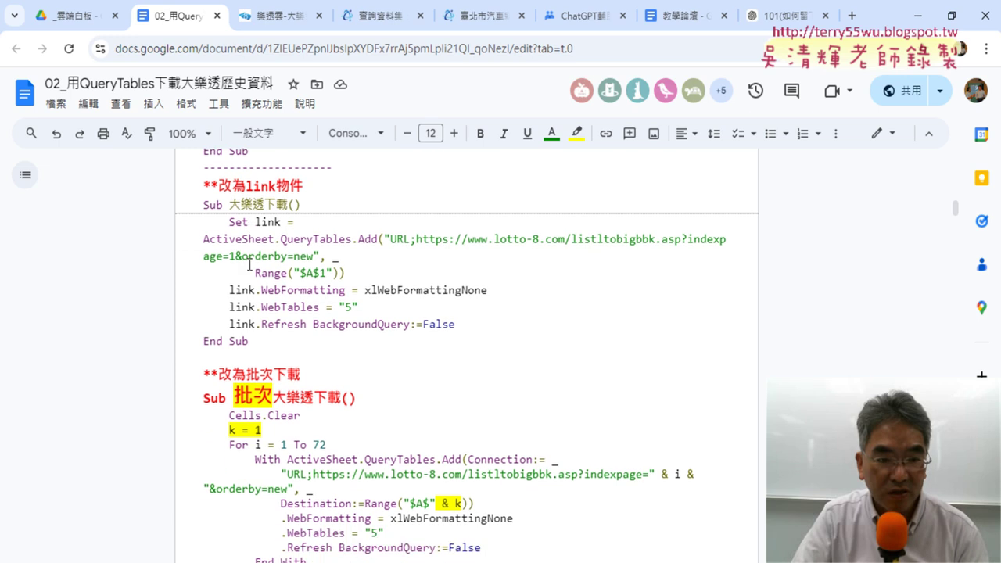
{"action": "left_click_drag", "start_coordinate": [224, 260], "coordinate": [286, 258]}
{"action": "scroll", "coordinate": [374, 316], "scroll_direction": "down", "scroll_amount": 1}
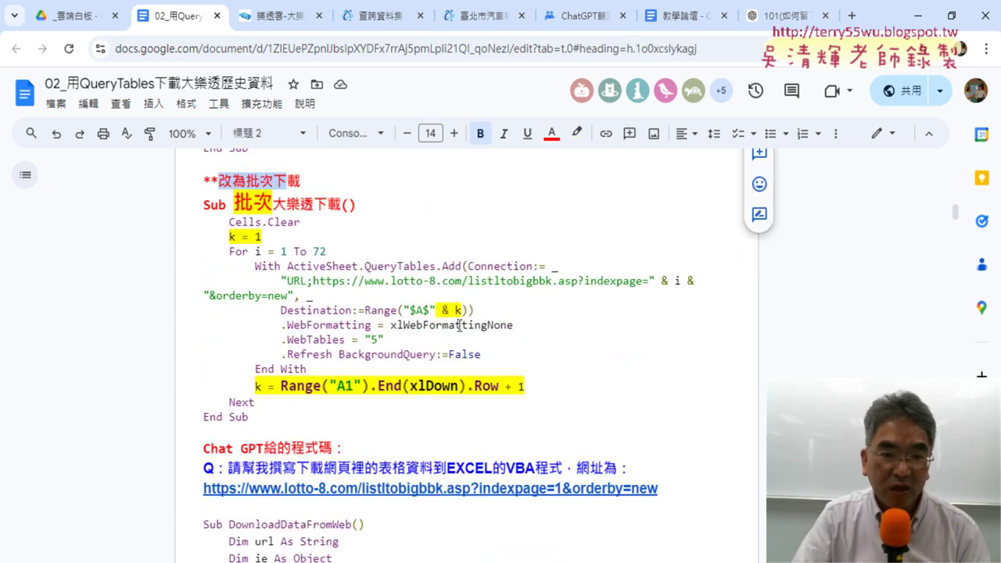
{"action": "left_click_drag", "start_coordinate": [270, 237], "coordinate": [174, 240]}
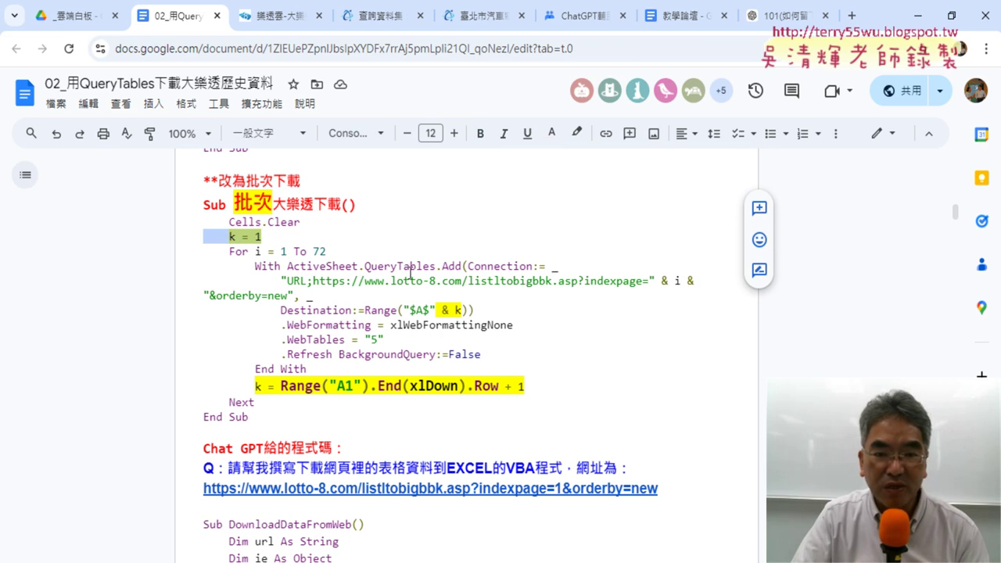
Highlight the " & i & " page-number part of the URL string in light green
{"action": "left_click_drag", "start_coordinate": [649, 280], "coordinate": [213, 294]}
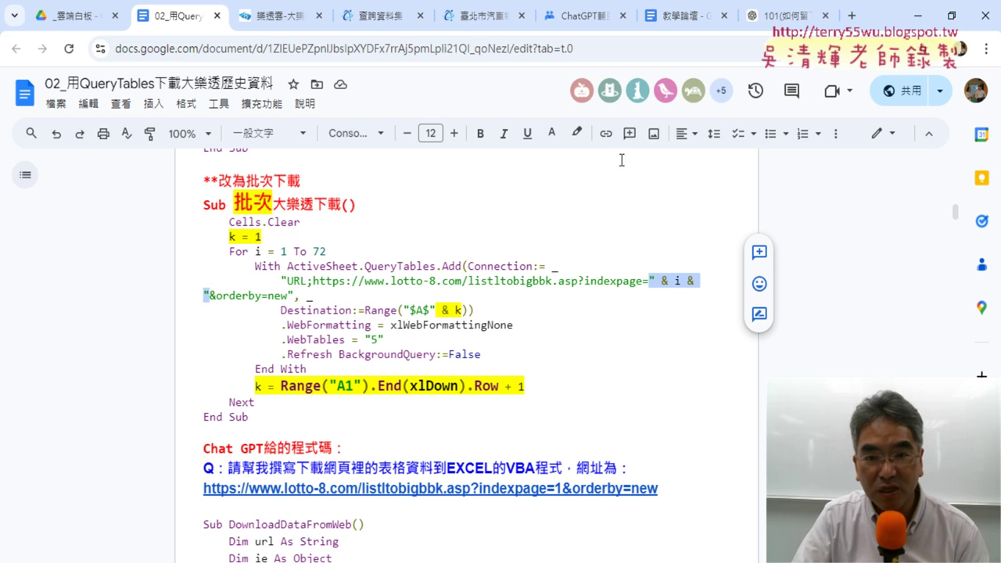
{"action": "left_click", "coordinate": [576, 133]}
{"action": "left_click", "coordinate": [625, 217]}
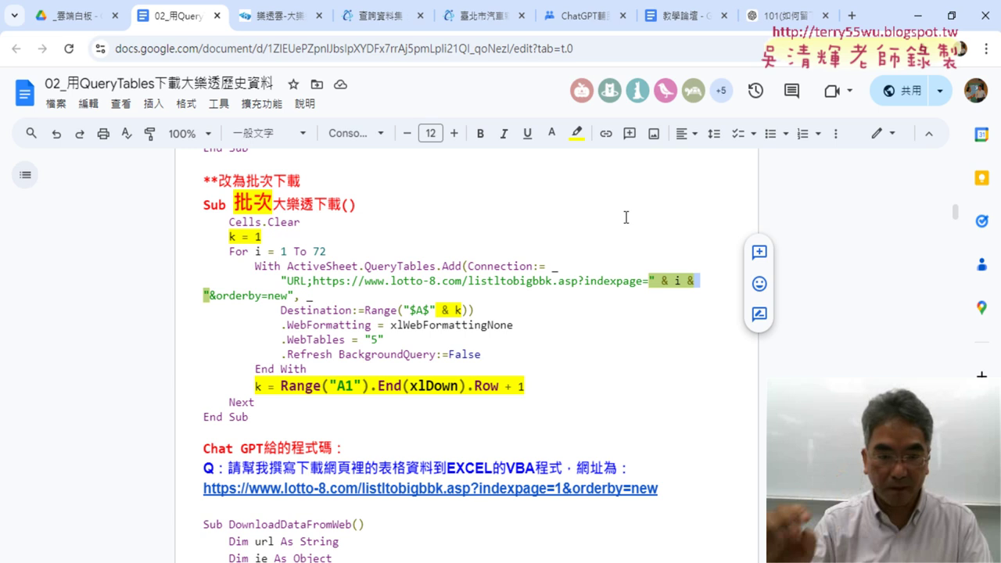
{"action": "left_click", "coordinate": [330, 250]}
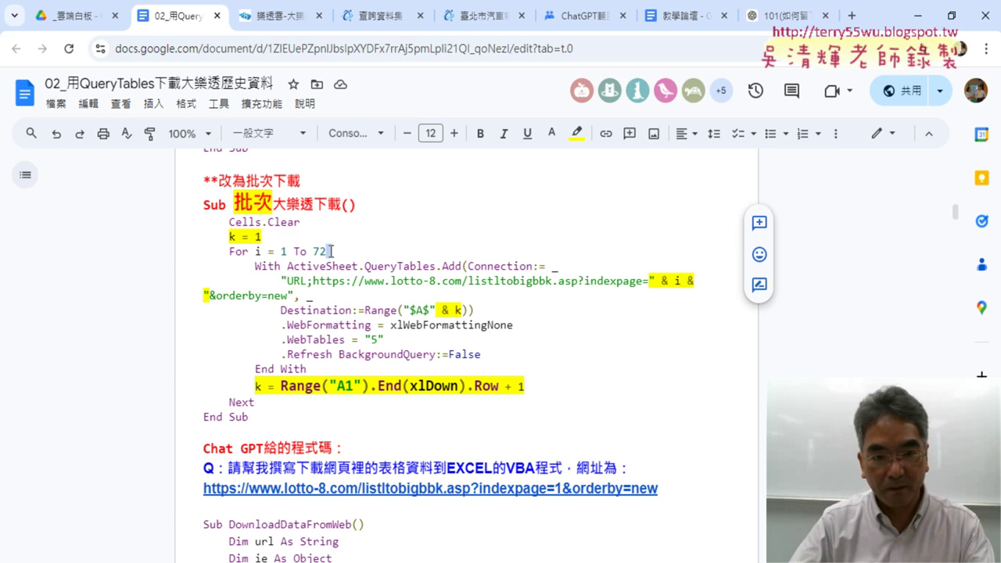